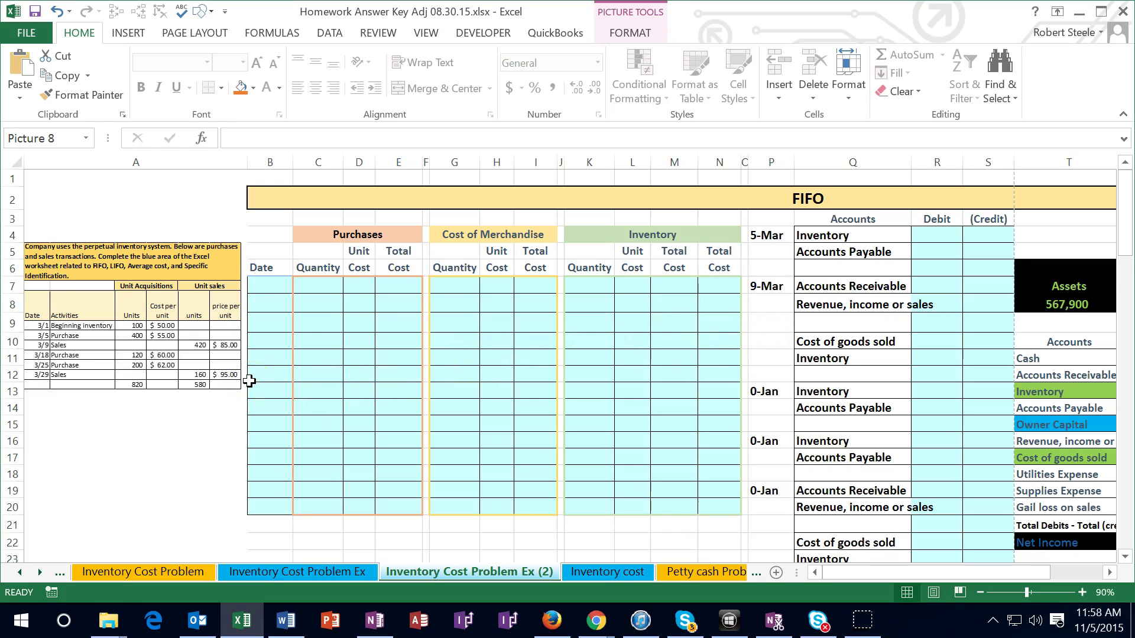
Enter the 3/1 date in B7 and the beginning 100 units at 50 in K7:L7
{"action": "scroll", "coordinate": [249, 380], "scroll_direction": "down", "scroll_amount": 5}
{"action": "scroll", "coordinate": [249, 381], "scroll_direction": "down", "scroll_amount": 7}
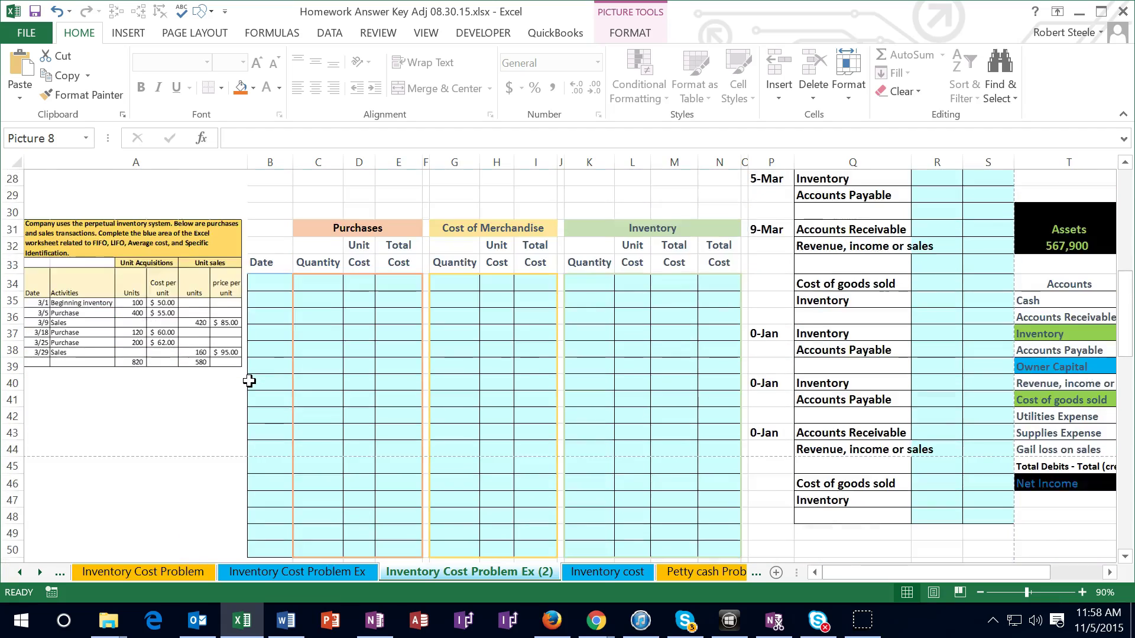
{"action": "scroll", "coordinate": [249, 381], "scroll_direction": "down", "scroll_amount": 8}
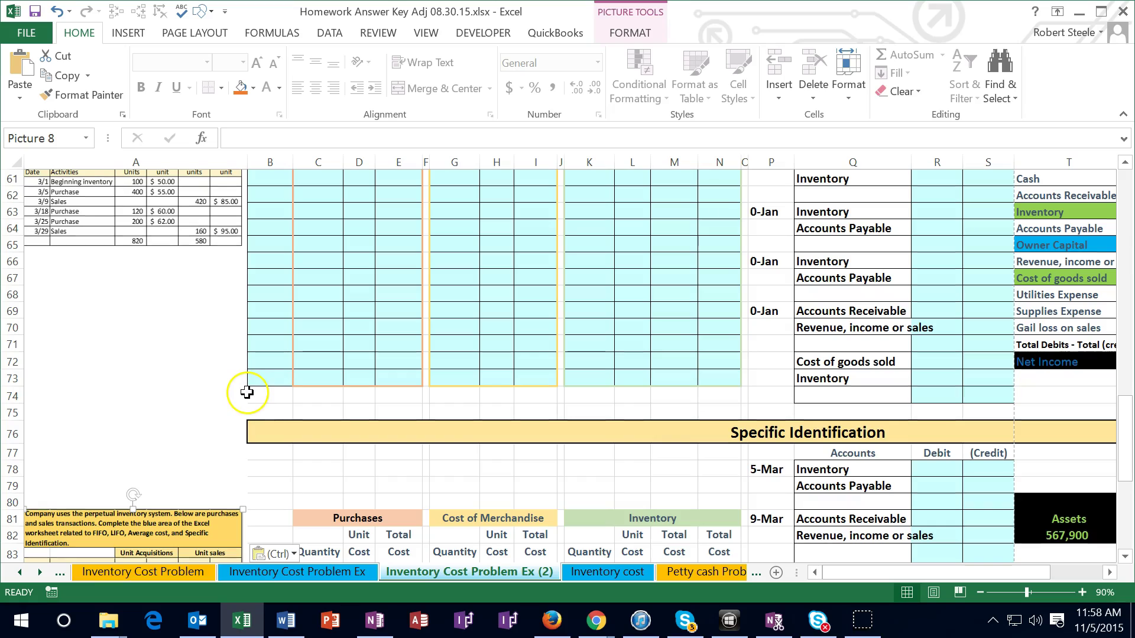
{"action": "scroll", "coordinate": [248, 387], "scroll_direction": "up", "scroll_amount": 4}
{"action": "scroll", "coordinate": [249, 390], "scroll_direction": "up", "scroll_amount": 14}
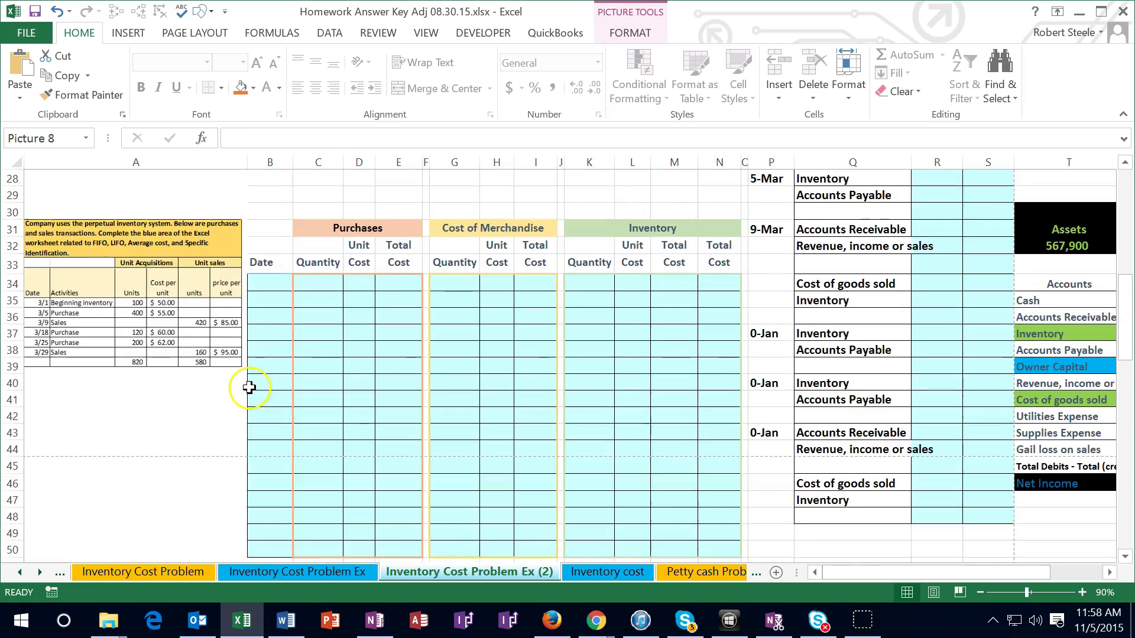
{"action": "scroll", "coordinate": [249, 387], "scroll_direction": "up", "scroll_amount": 2}
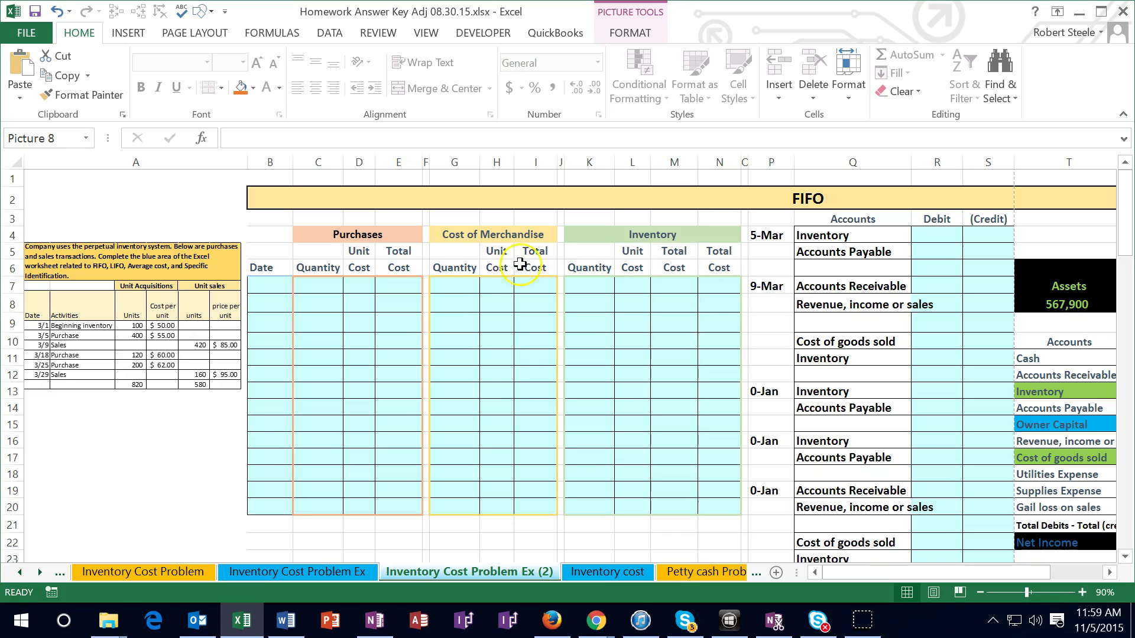
{"action": "left_click", "coordinate": [269, 285]}
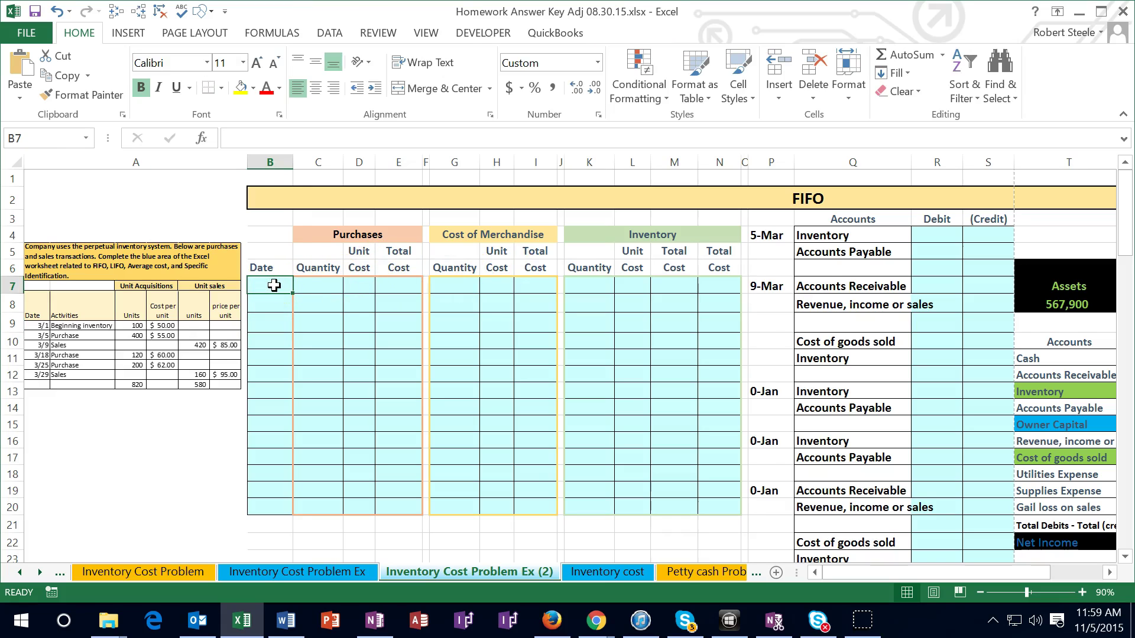
{"action": "type", "text": "3/1"}
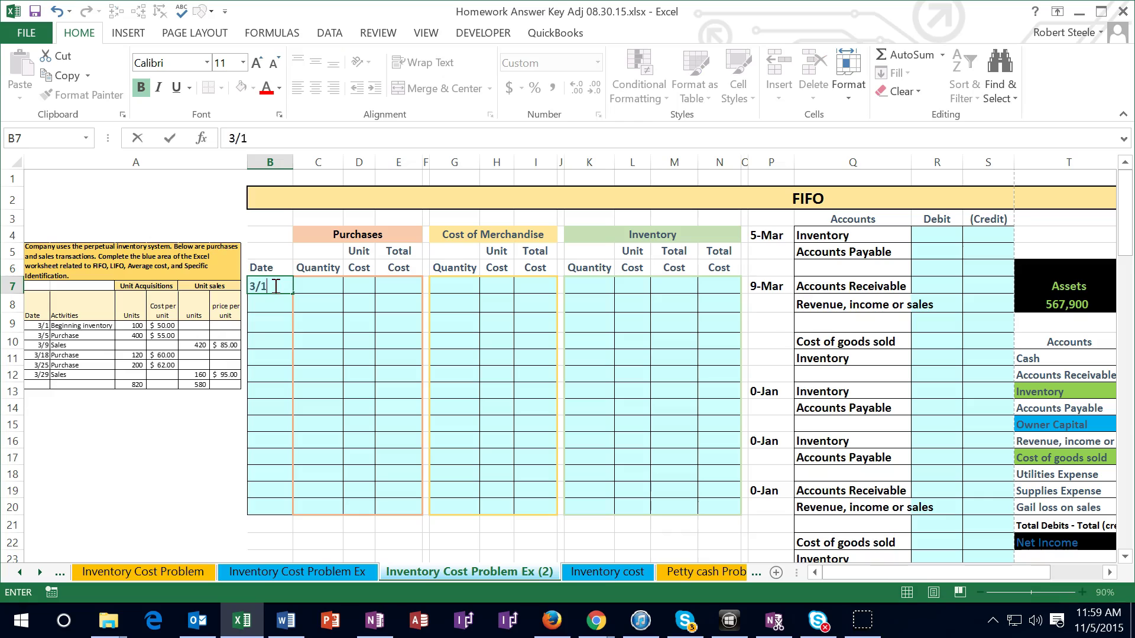
{"action": "key", "text": "Tab"}
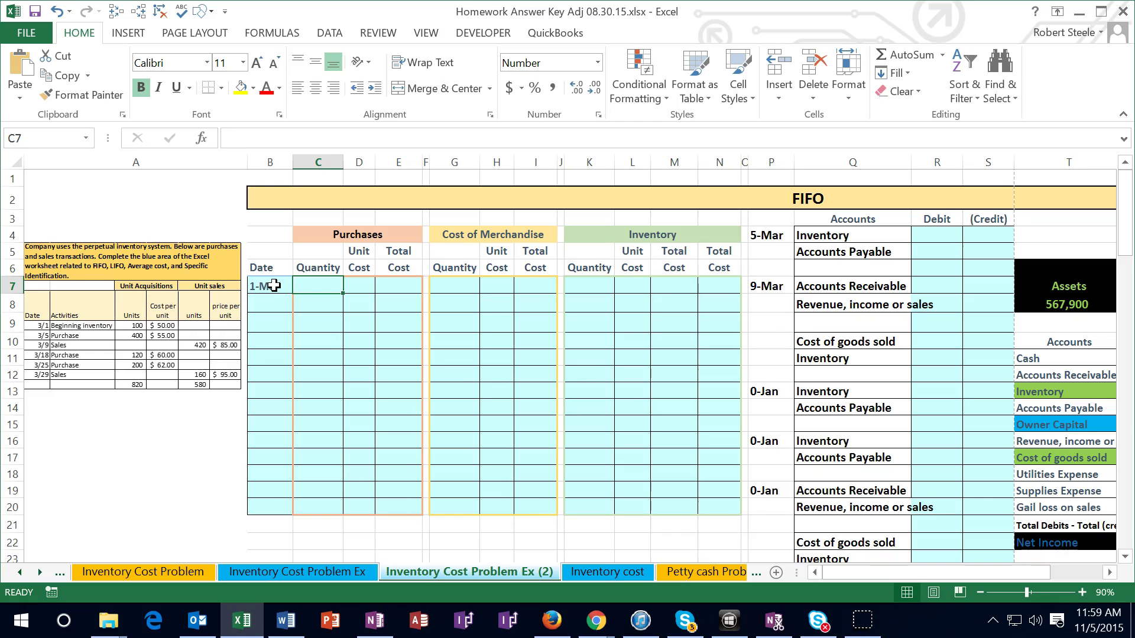
{"action": "key", "text": "Right"}
{"action": "key", "text": "Right"}
{"action": "key", "text": "Right"}
{"action": "key", "text": "Right"}
{"action": "key", "text": "Right"}
{"action": "key", "text": "Right"}
{"action": "key", "text": "Right"}
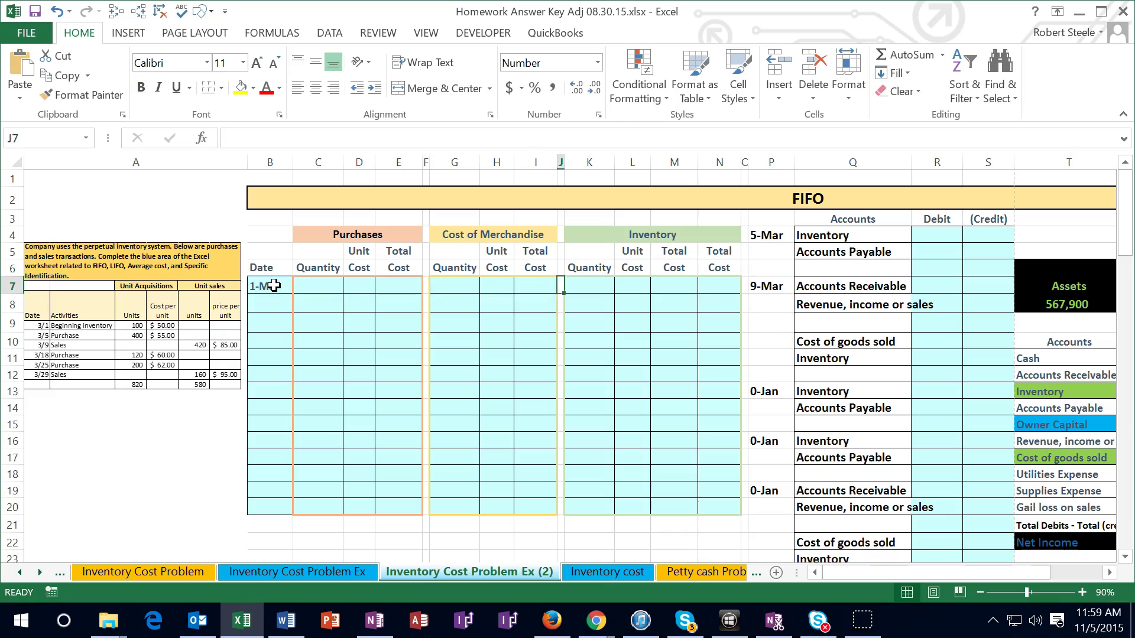
{"action": "key", "text": "Right"}
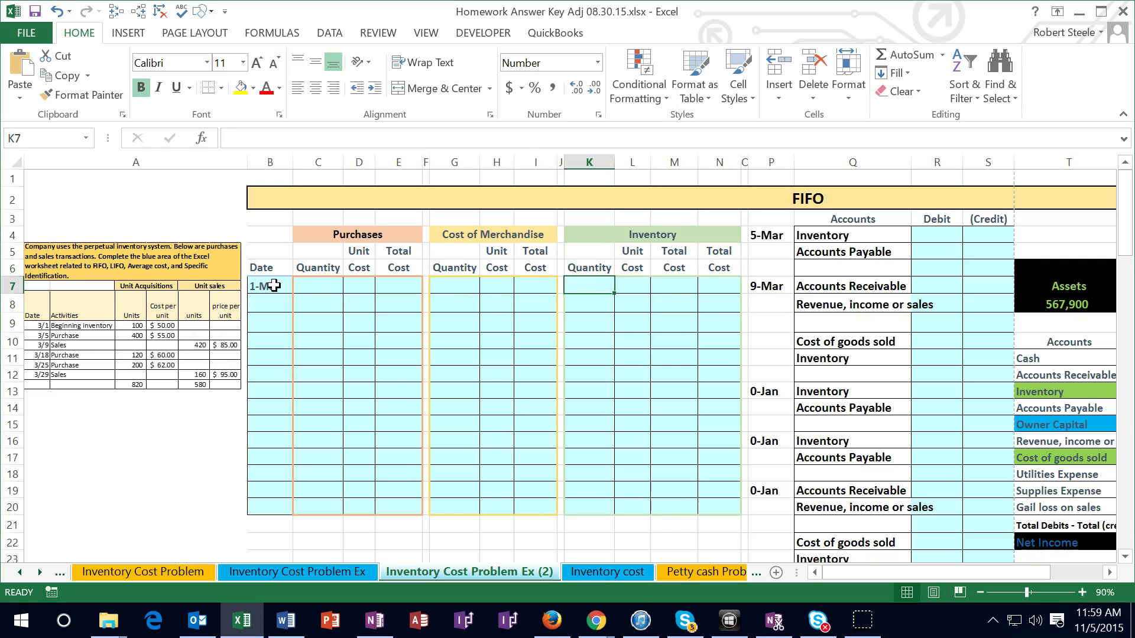
{"action": "type", "text": "100"}
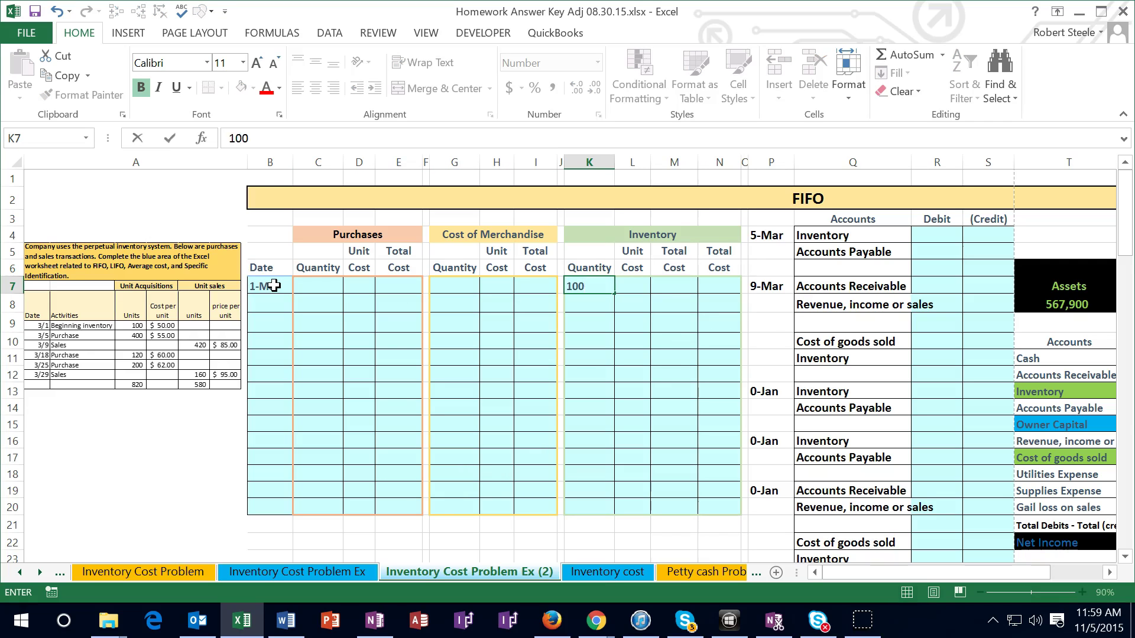
{"action": "key", "text": "Tab"}
{"action": "type", "text": "5"}
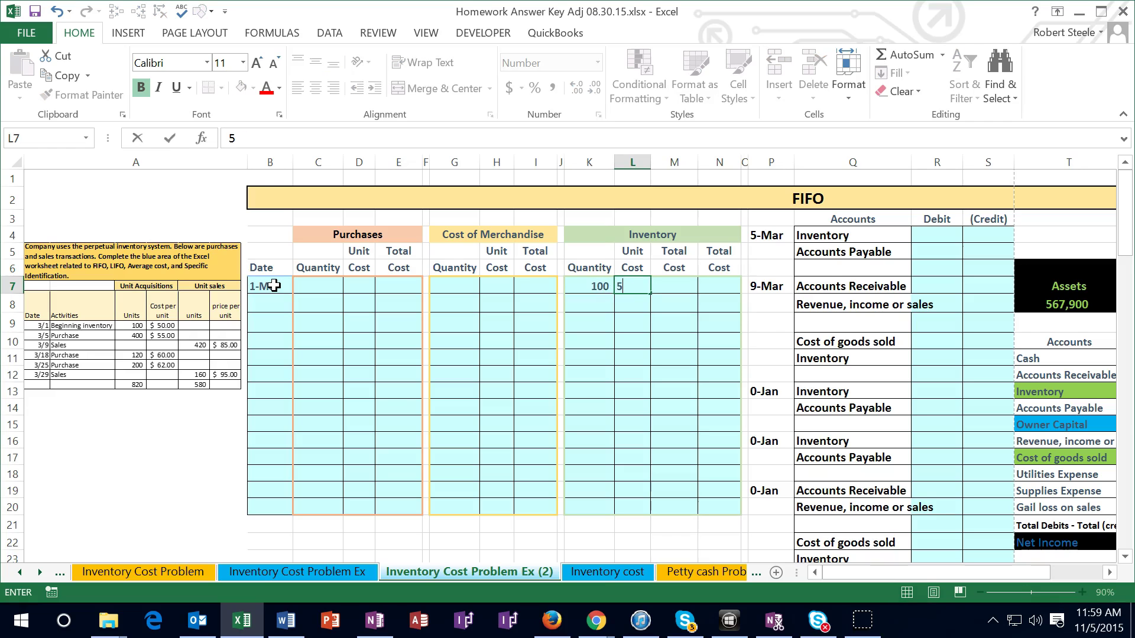
{"action": "type", "text": "0"}
{"action": "key", "text": "Tab"}
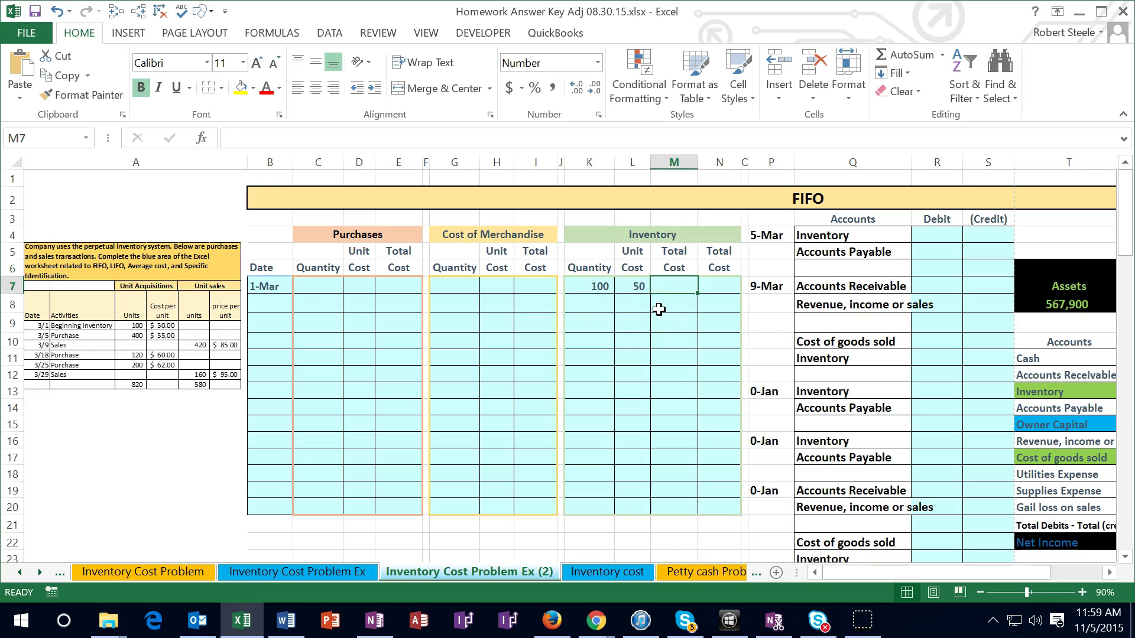
Compute the 5,000 total cost in M7 with =K7*L7 and carry it to N7 with =M7
{"action": "type", "text": "="}
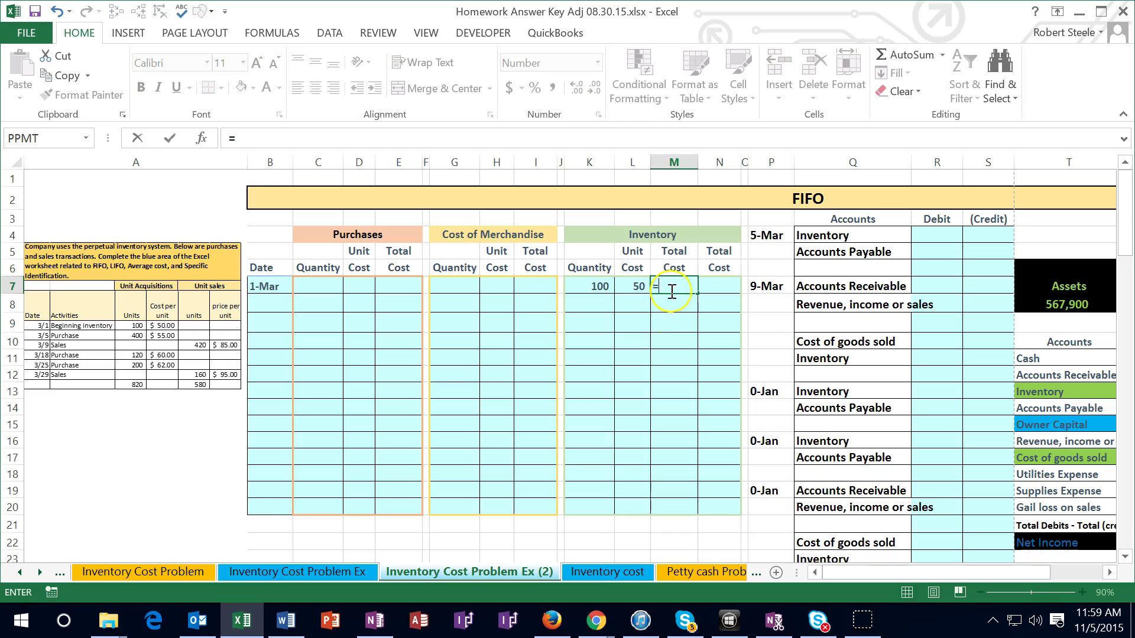
{"action": "key", "text": "Left"}
{"action": "key", "text": "Left"}
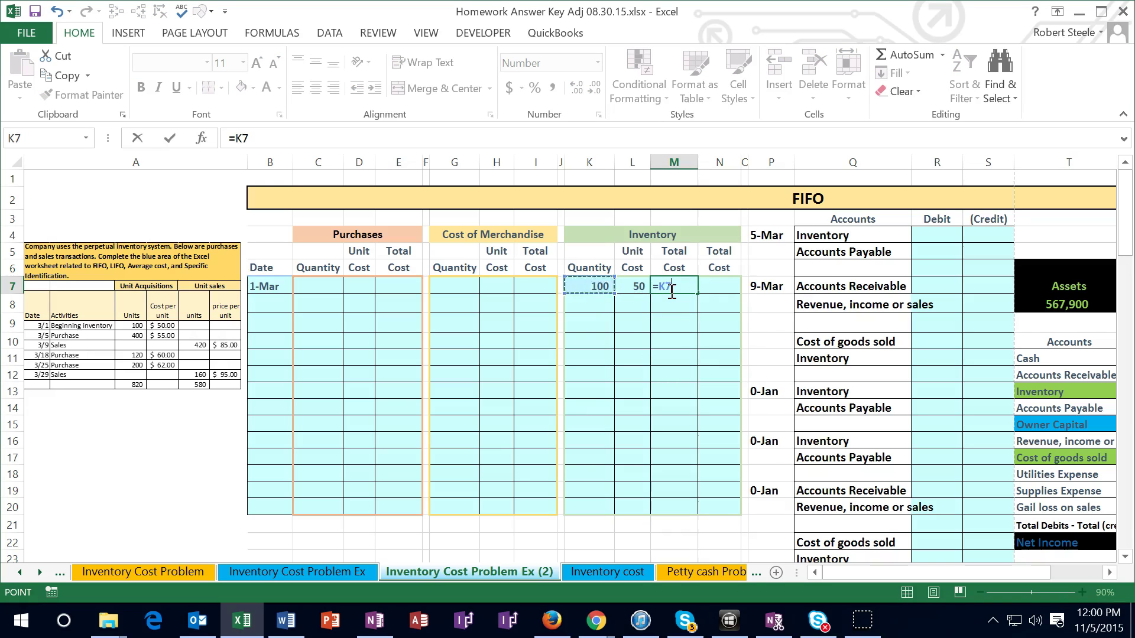
{"action": "type", "text": "*"}
{"action": "key", "text": "Left"}
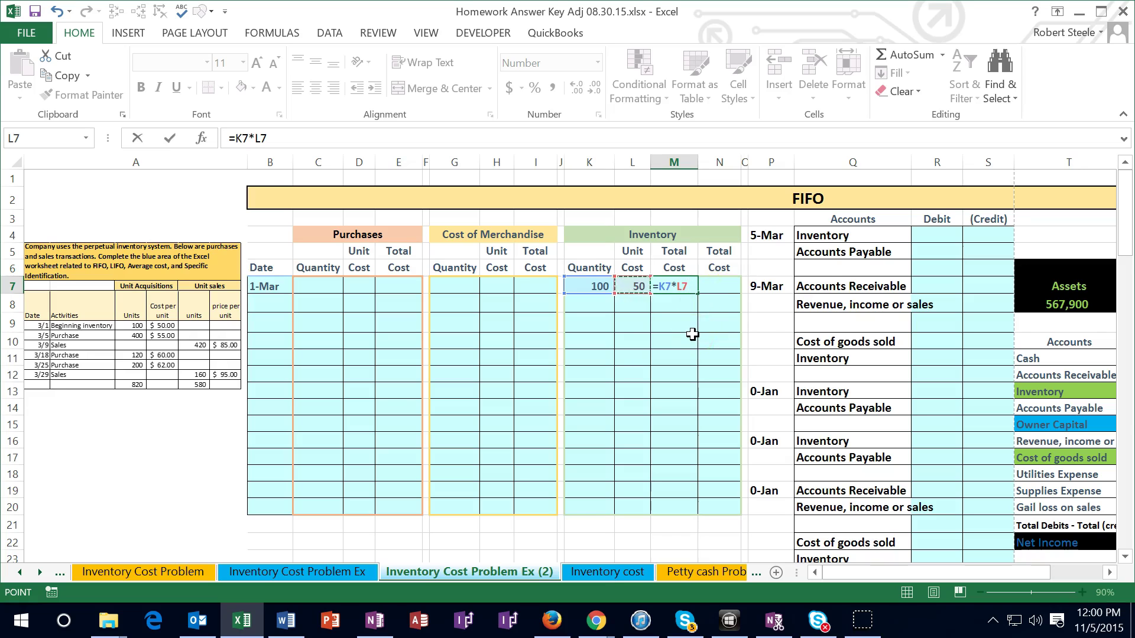
{"action": "key", "text": "ctrl+Return"}
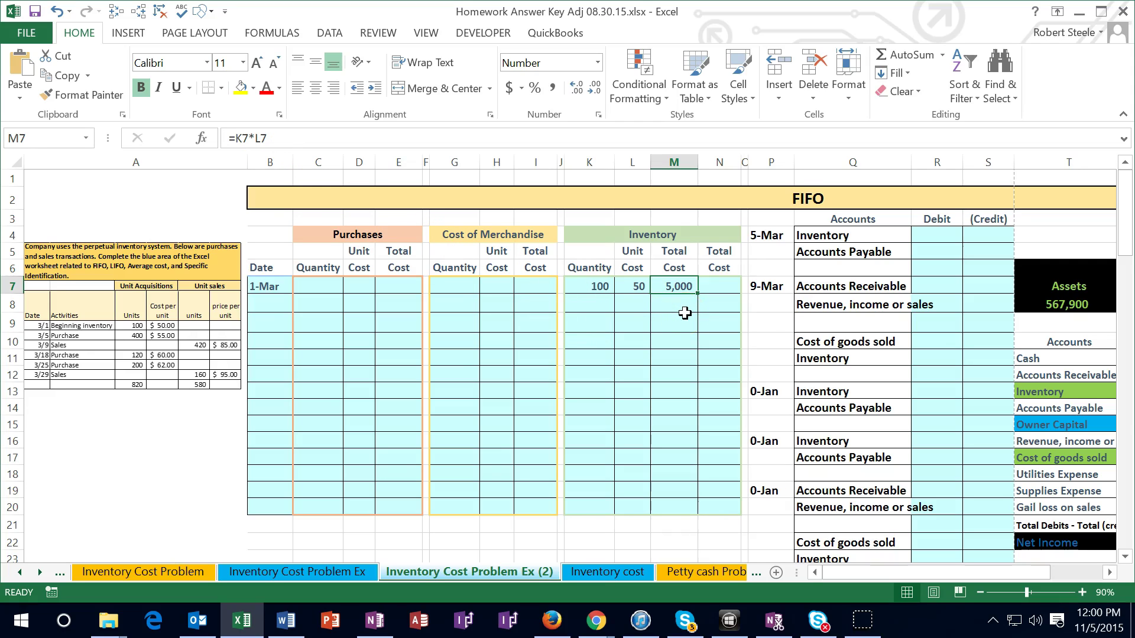
{"action": "key", "text": "Right"}
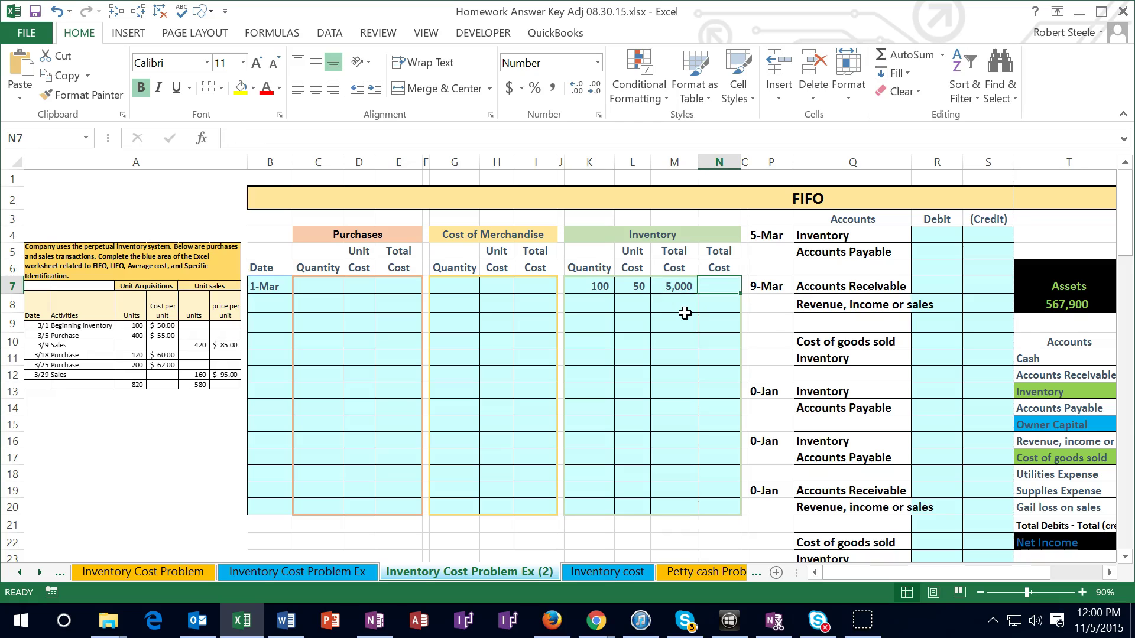
{"action": "type", "text": "="}
{"action": "key", "text": "Left"}
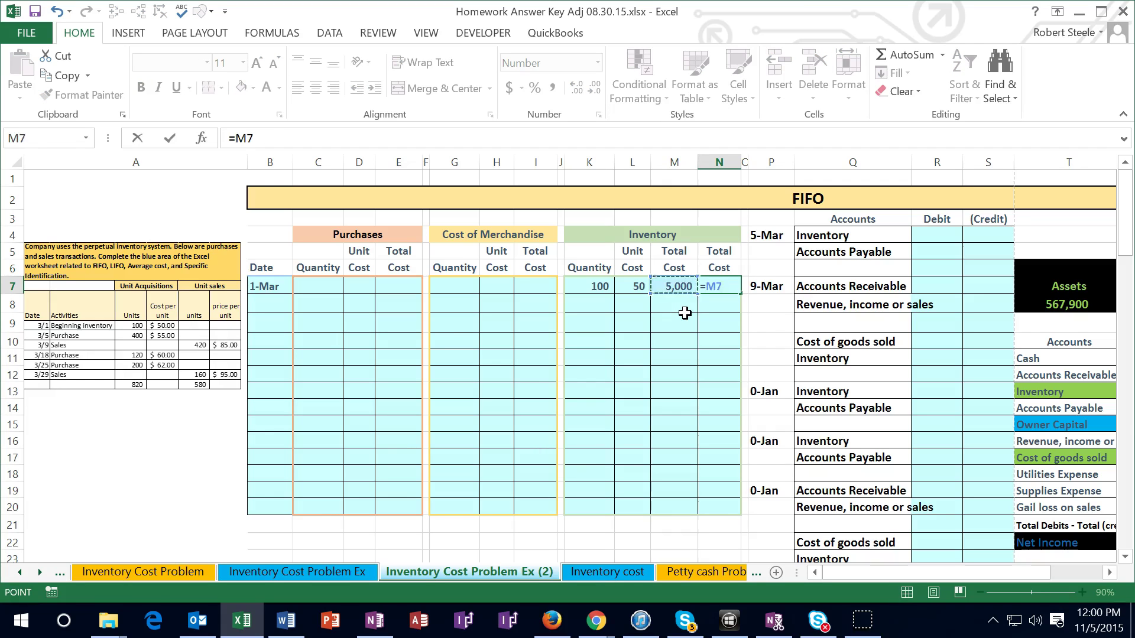
{"action": "key", "text": "Return"}
{"action": "key", "text": "Up"}
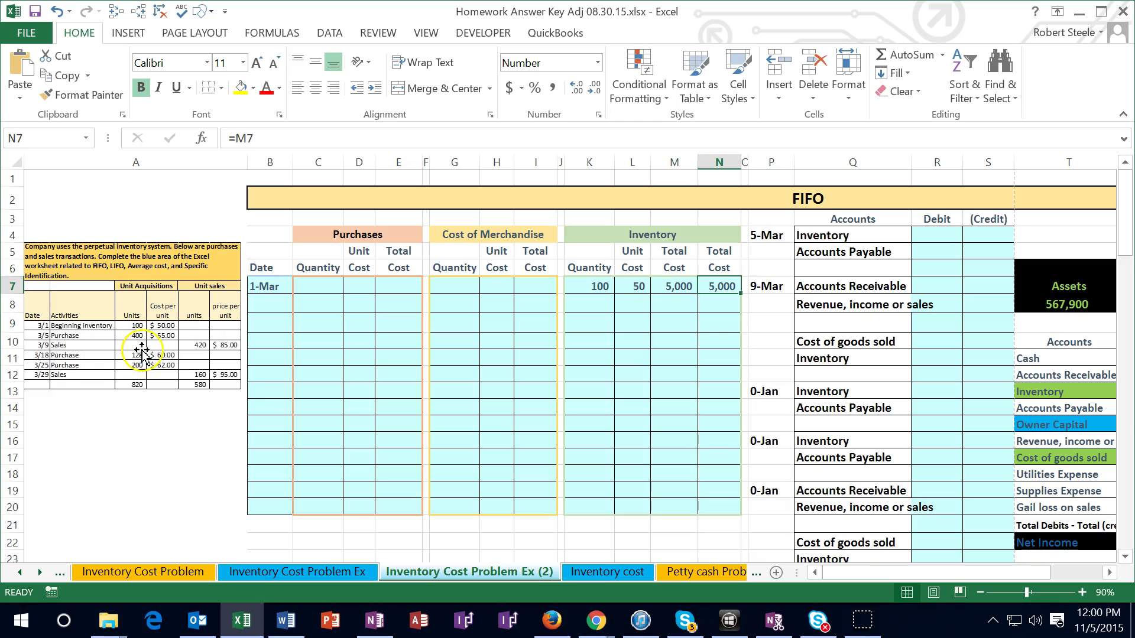
Enter the 3/5 date in B8 and the purchase of 400 units at 55 in C8:D8
{"action": "left_click", "coordinate": [258, 305]}
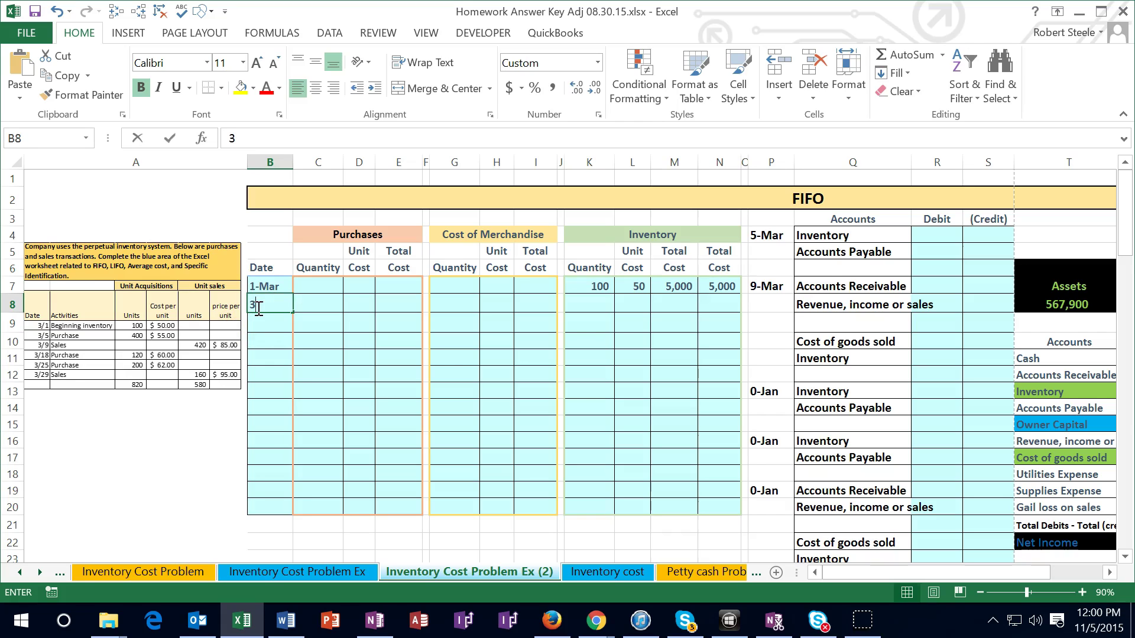
{"action": "type", "text": "3/5"}
{"action": "key", "text": "Return"}
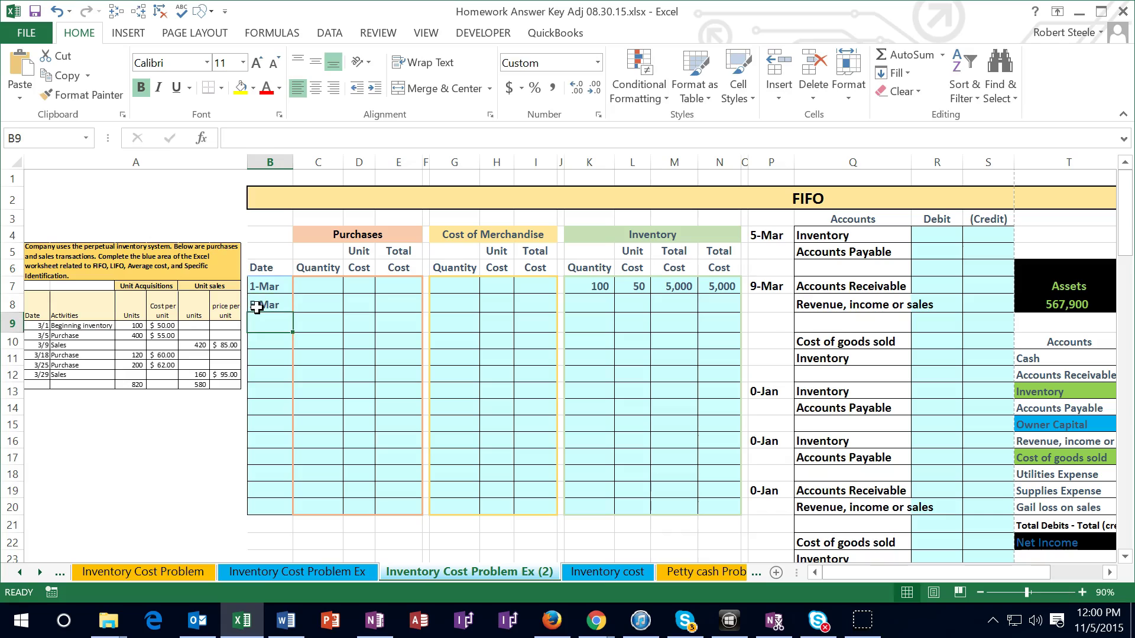
{"action": "key", "text": "Up"}
{"action": "key", "text": "Right"}
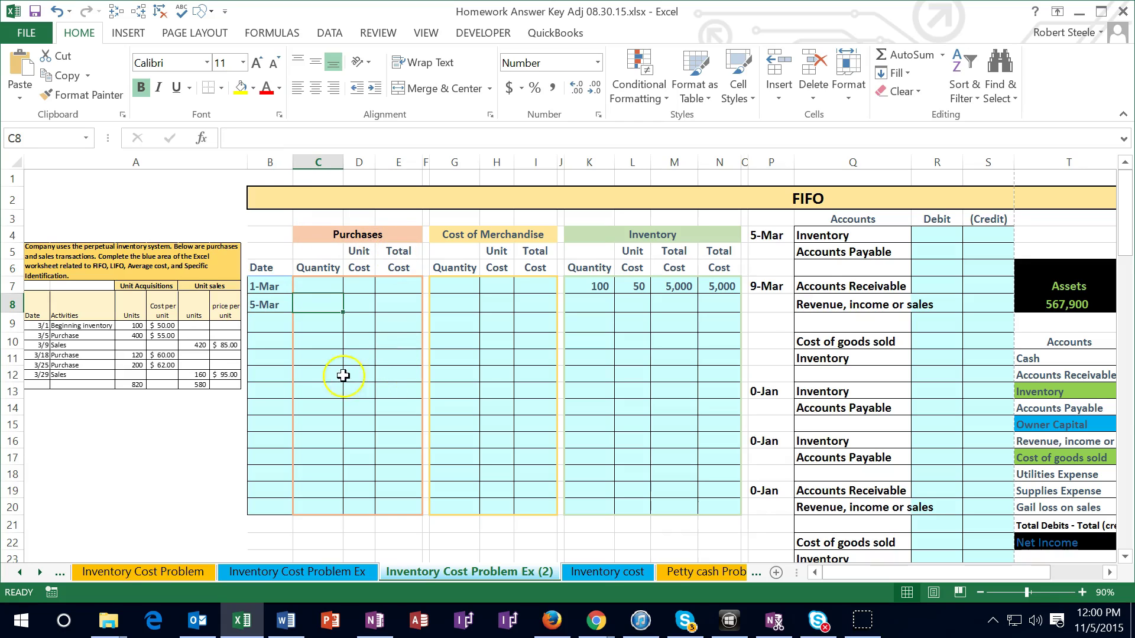
{"action": "type", "text": "400"}
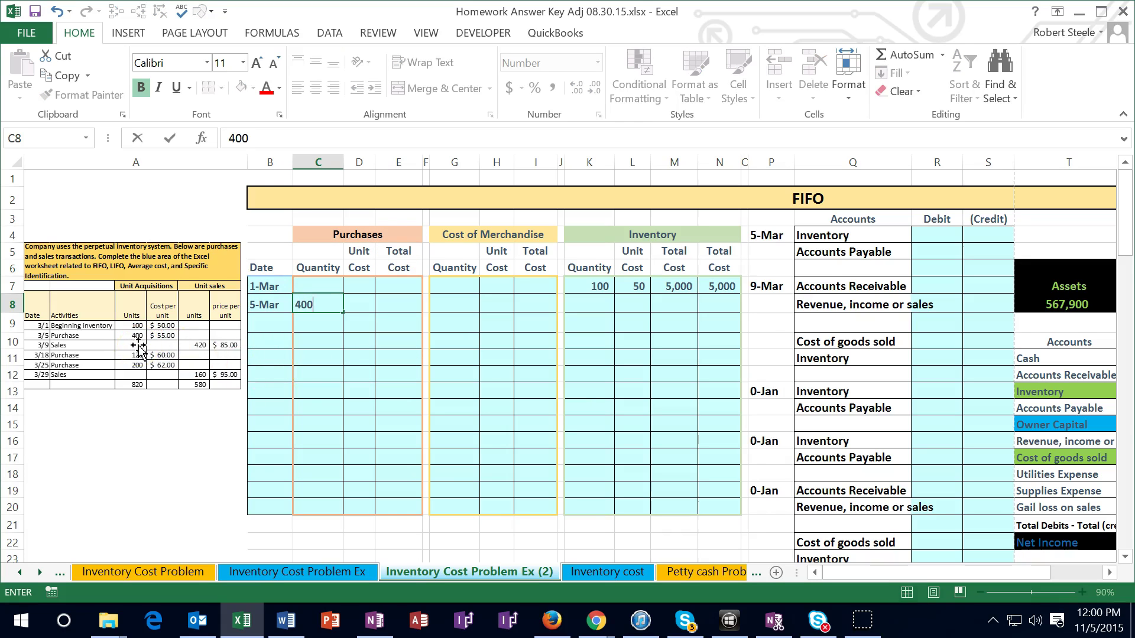
{"action": "key", "text": "Tab"}
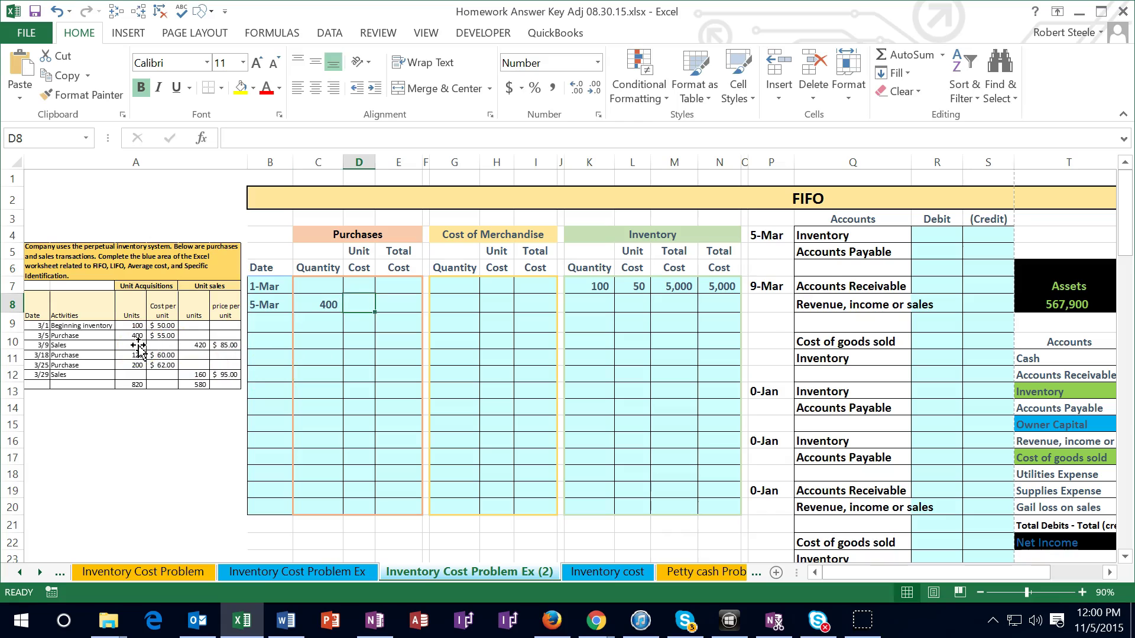
{"action": "type", "text": "55"}
{"action": "key", "text": "Tab"}
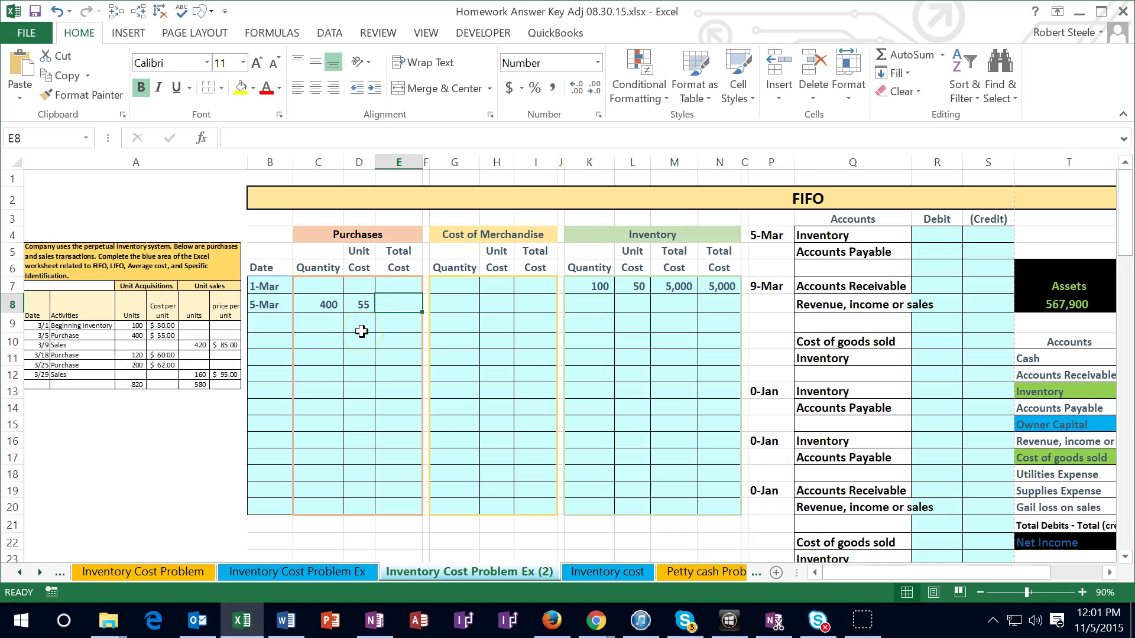
Compute the 22,000 purchase total cost in E8 with =C8*D8
{"action": "type", "text": "="}
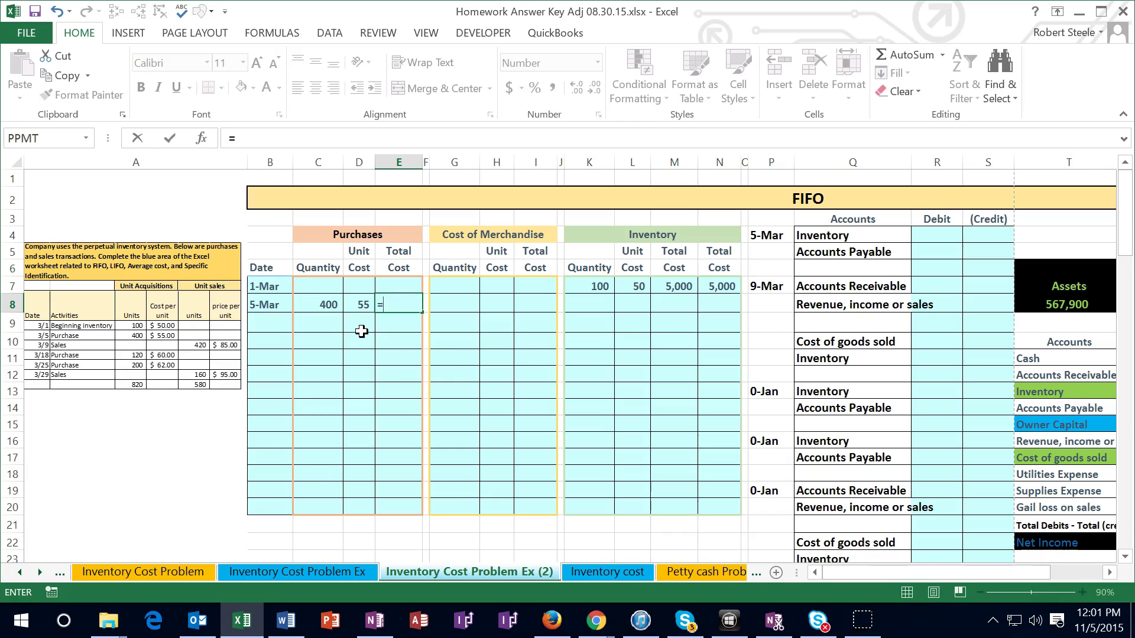
{"action": "key", "text": "Left"}
{"action": "key", "text": "Left"}
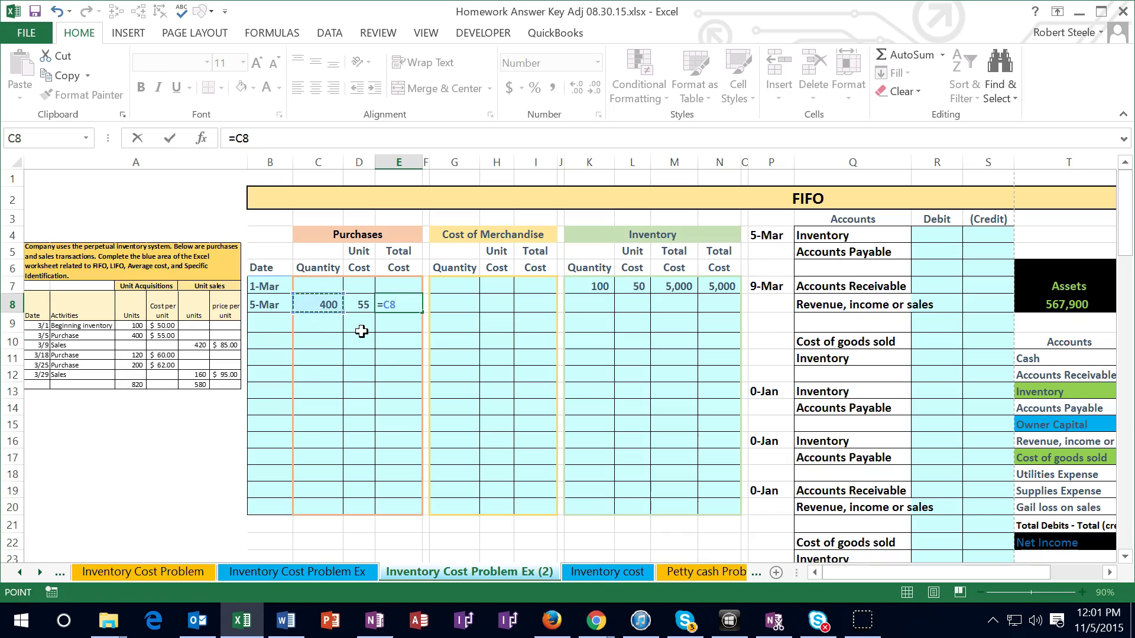
{"action": "type", "text": "*"}
{"action": "key", "text": "Left"}
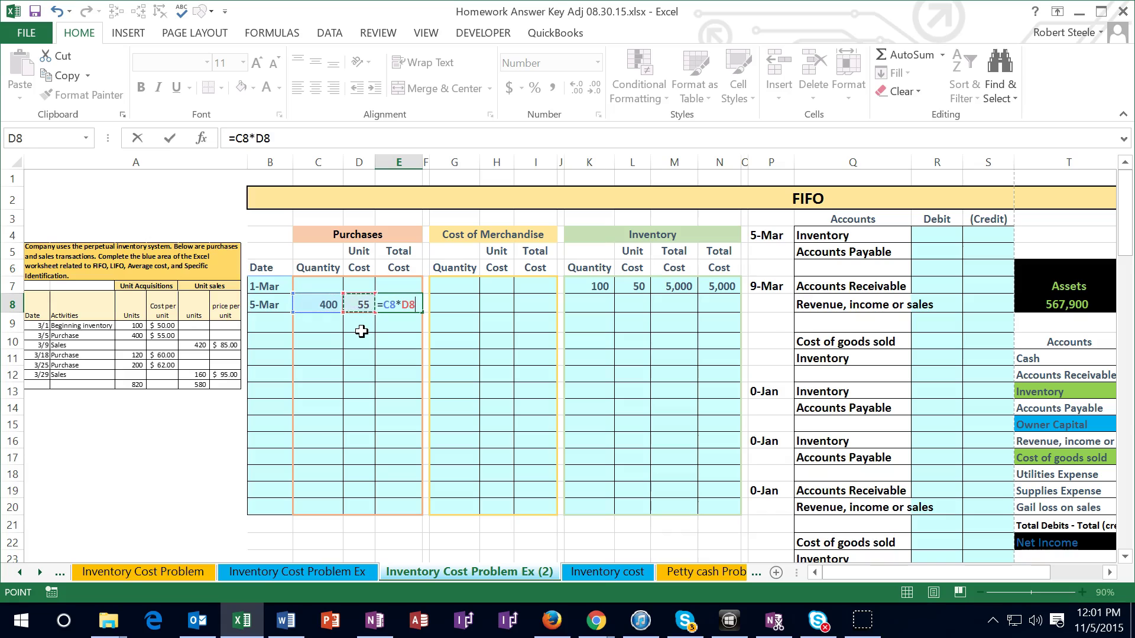
{"action": "key", "text": "ctrl+Return"}
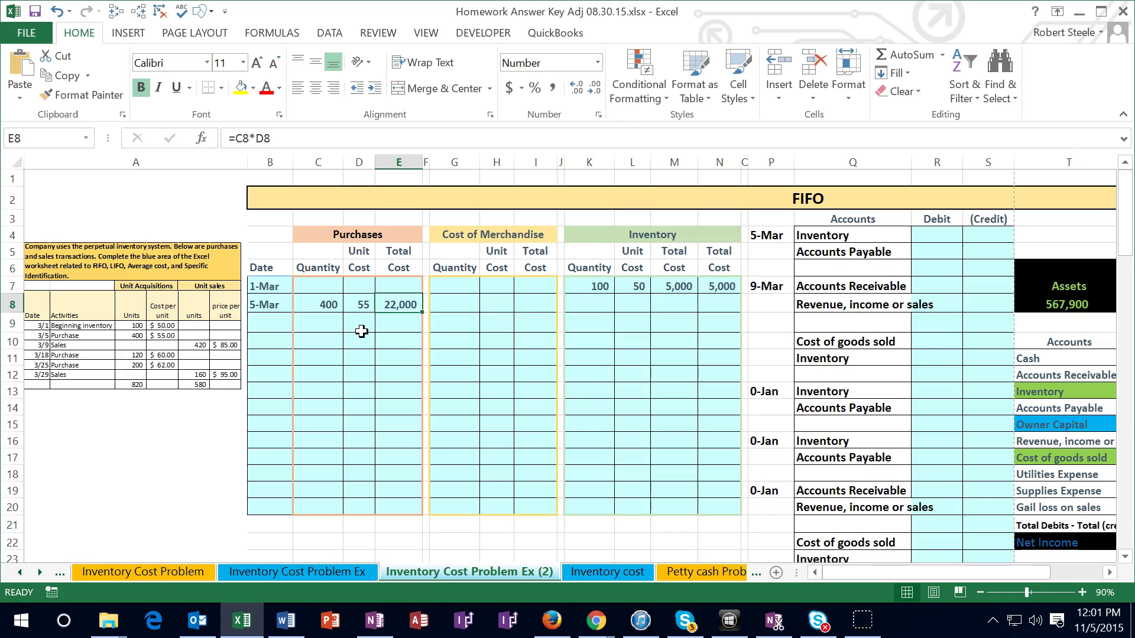
{"action": "key", "text": "Right"}
{"action": "key", "text": "Right"}
{"action": "key", "text": "Right"}
{"action": "key", "text": "Right"}
{"action": "key", "text": "Right"}
{"action": "key", "text": "Right"}
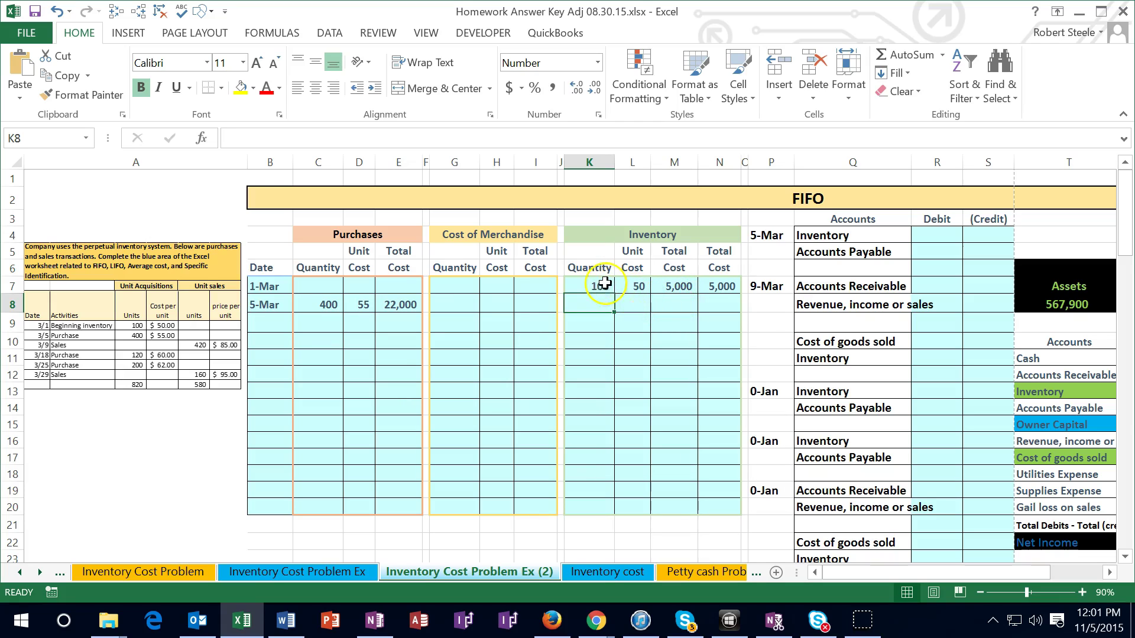
Copy the 1-Mar layer K7:M7 and paste it as values into K8 (100 at 50, 5,000)
{"action": "left_click_drag", "start_coordinate": [592, 285], "coordinate": [673, 288]}
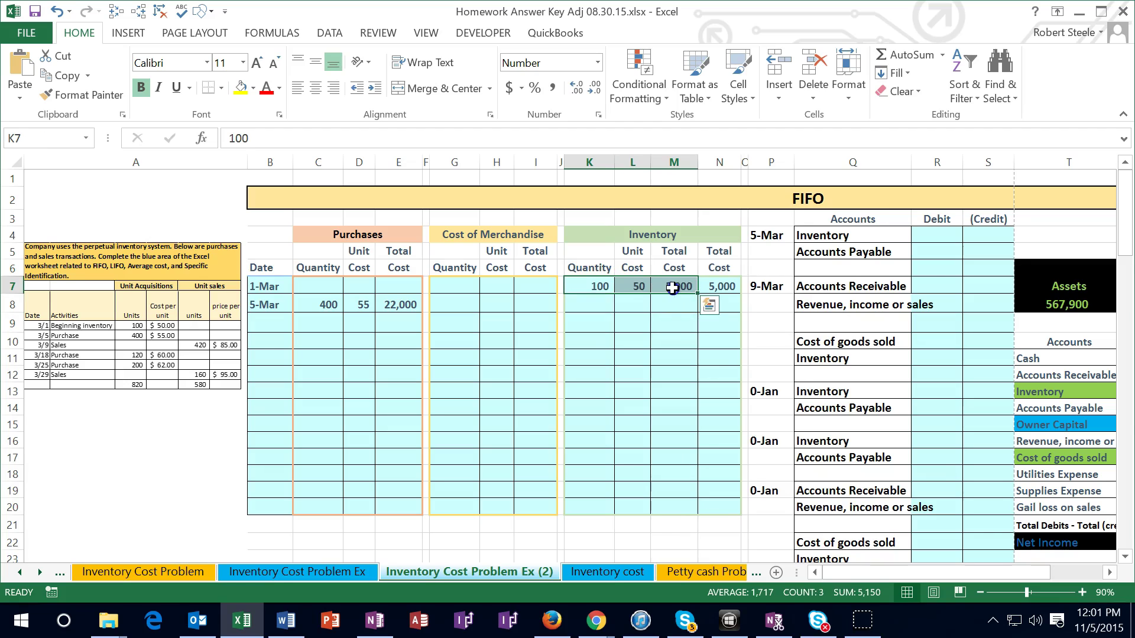
{"action": "right_click", "coordinate": [673, 287]}
{"action": "left_click", "coordinate": [709, 281]}
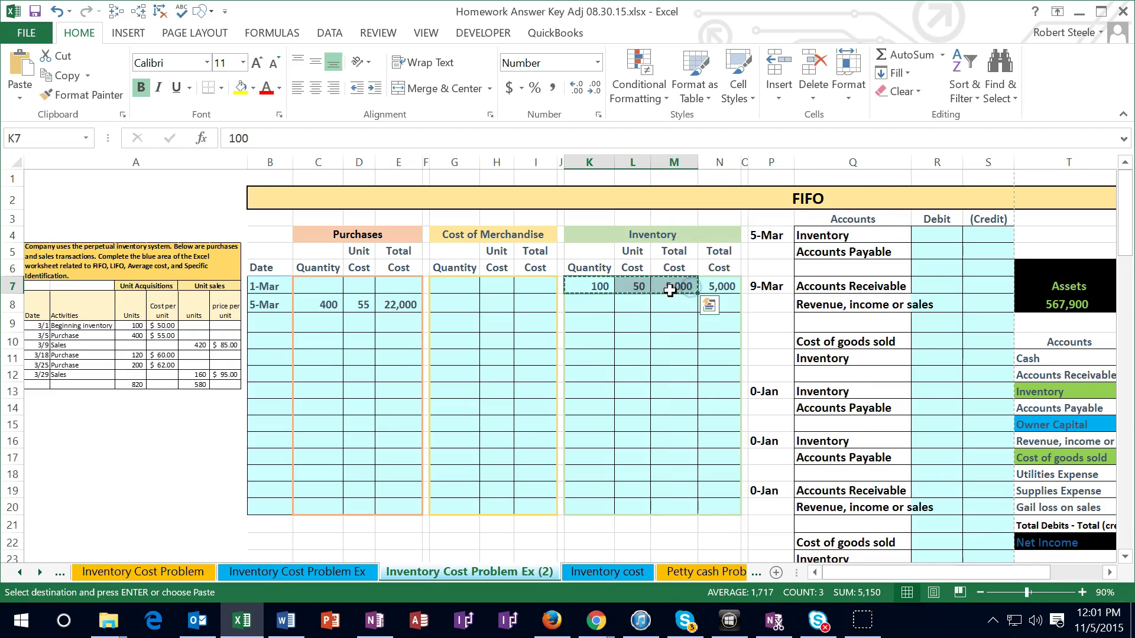
{"action": "left_click", "coordinate": [593, 303]}
{"action": "right_click", "coordinate": [594, 306]}
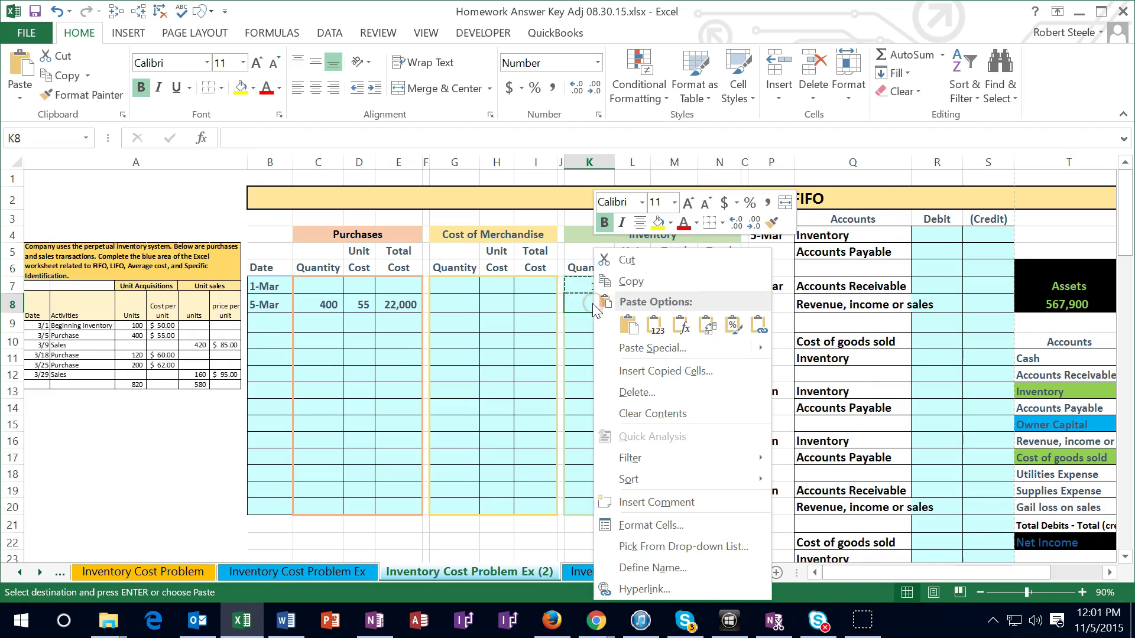
{"action": "left_click", "coordinate": [652, 325]}
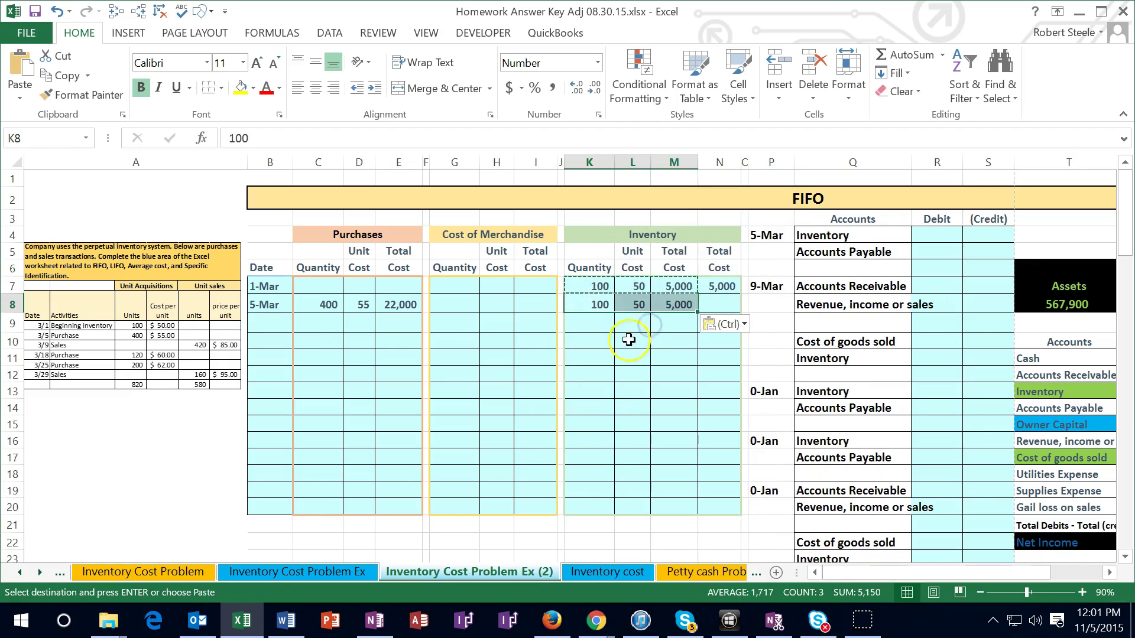
{"action": "left_click", "coordinate": [596, 304]}
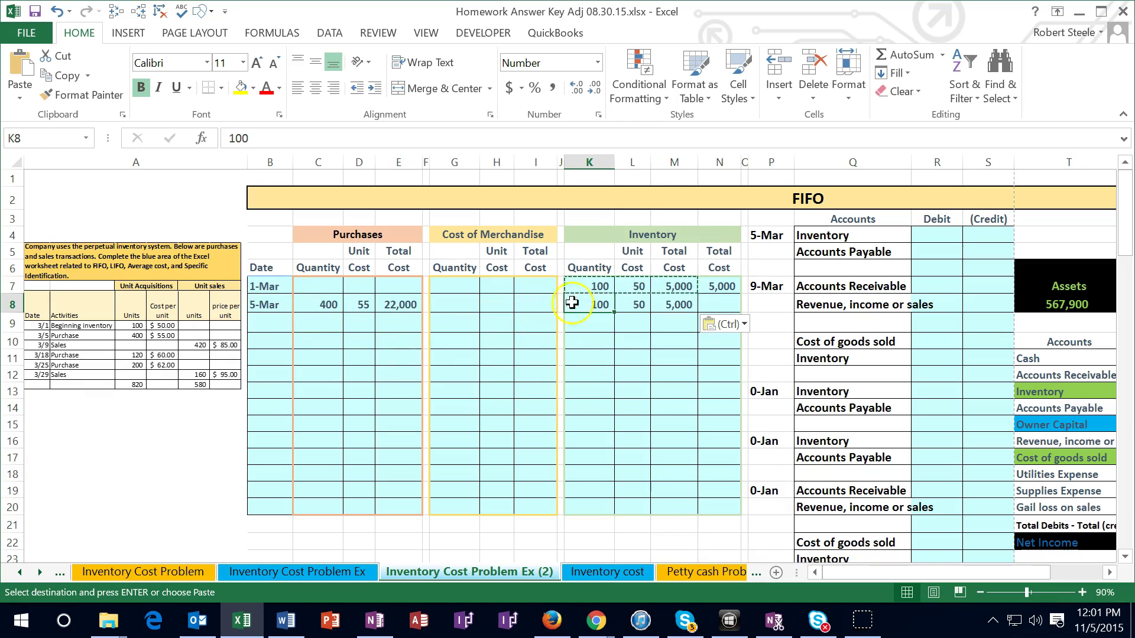
{"action": "left_click", "coordinate": [610, 319]}
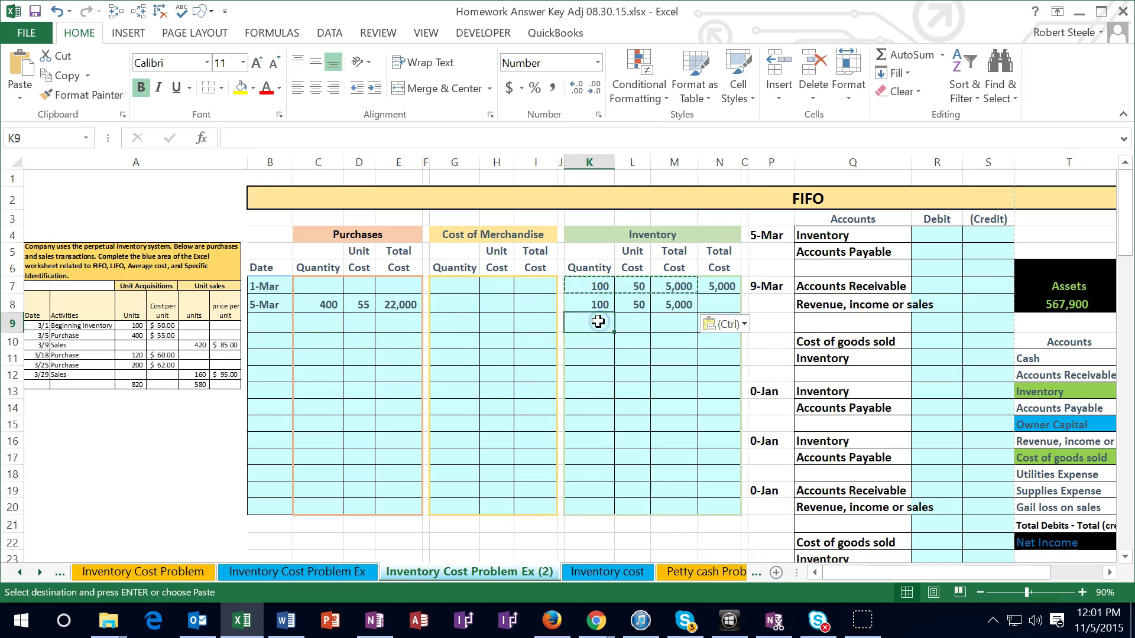
Copy the 5-Mar purchase C8:E8 and paste it as values into K9 (400 at 55, 22,000)
{"action": "left_click_drag", "start_coordinate": [325, 305], "coordinate": [388, 305]}
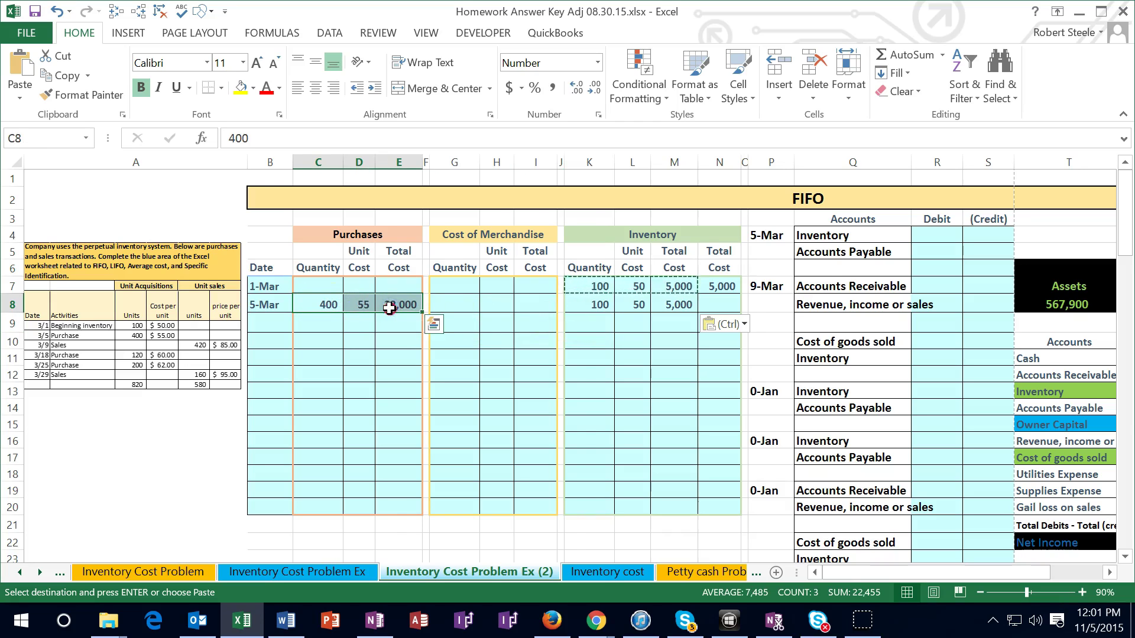
{"action": "right_click", "coordinate": [390, 306]}
{"action": "left_click", "coordinate": [421, 282]}
{"action": "left_click", "coordinate": [599, 326]}
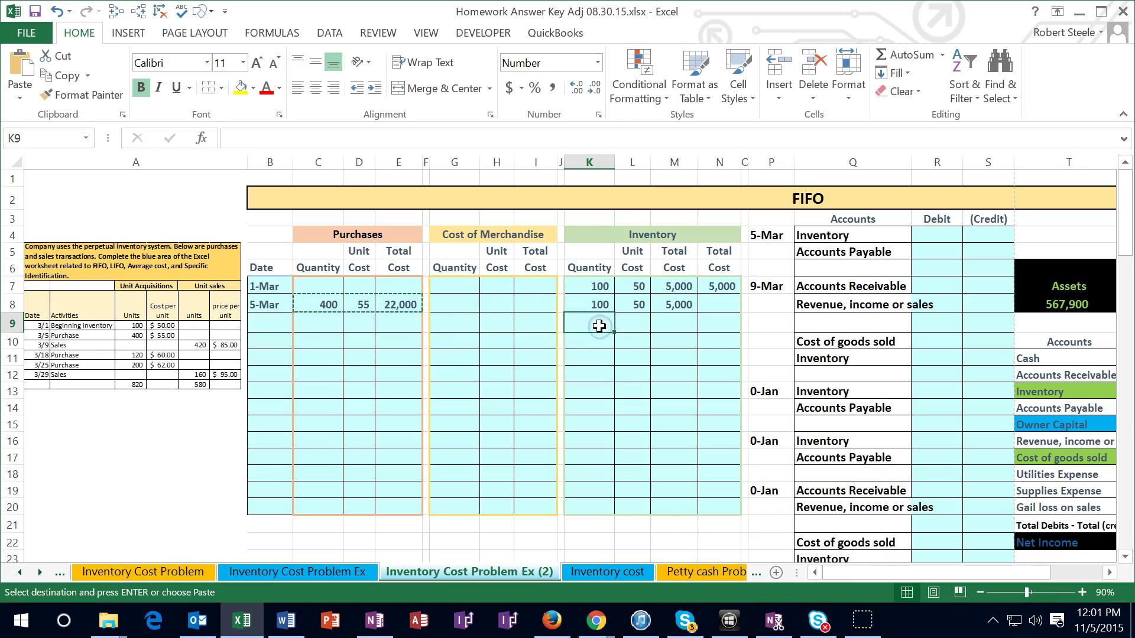
{"action": "right_click", "coordinate": [596, 327]}
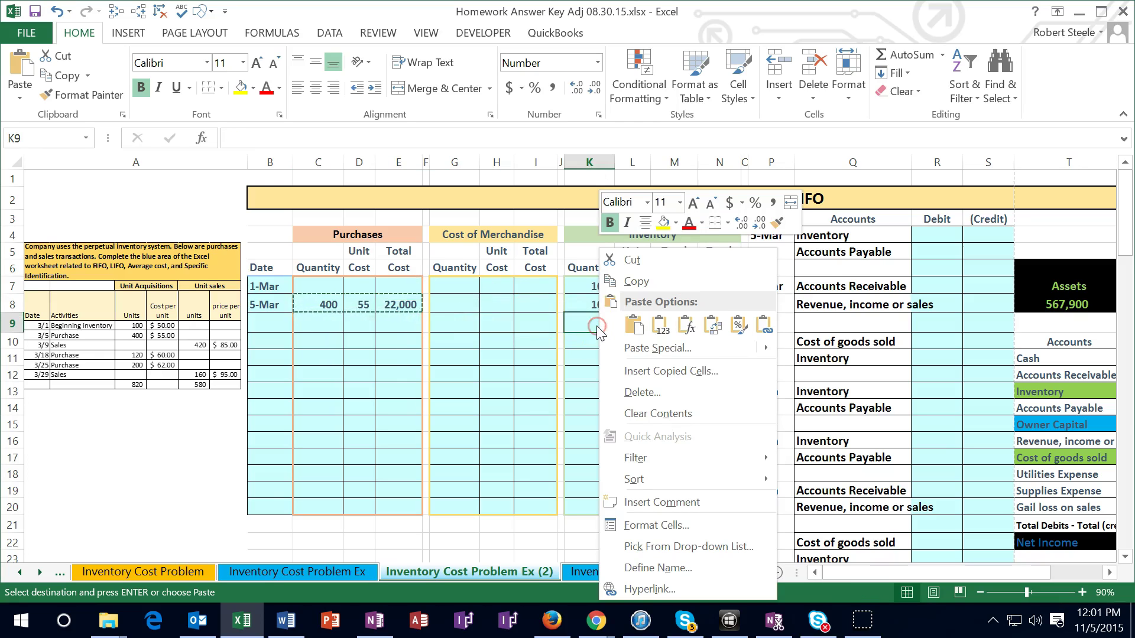
{"action": "left_click", "coordinate": [655, 331]}
{"action": "left_click", "coordinate": [675, 371]}
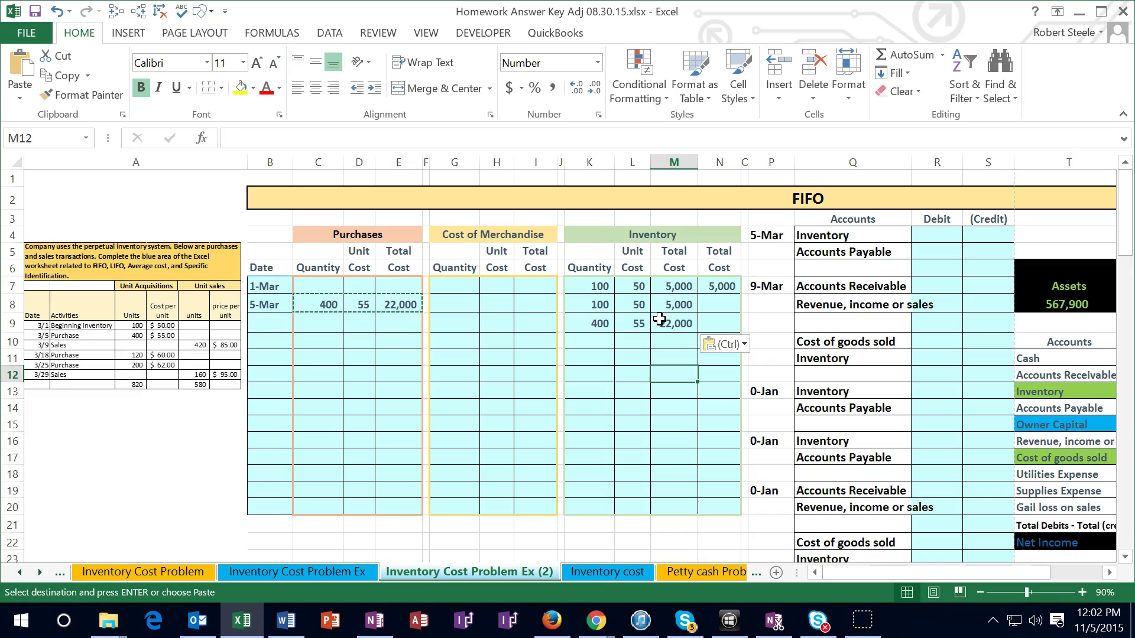
{"action": "left_click", "coordinate": [454, 341]}
{"action": "left_click", "coordinate": [719, 322]}
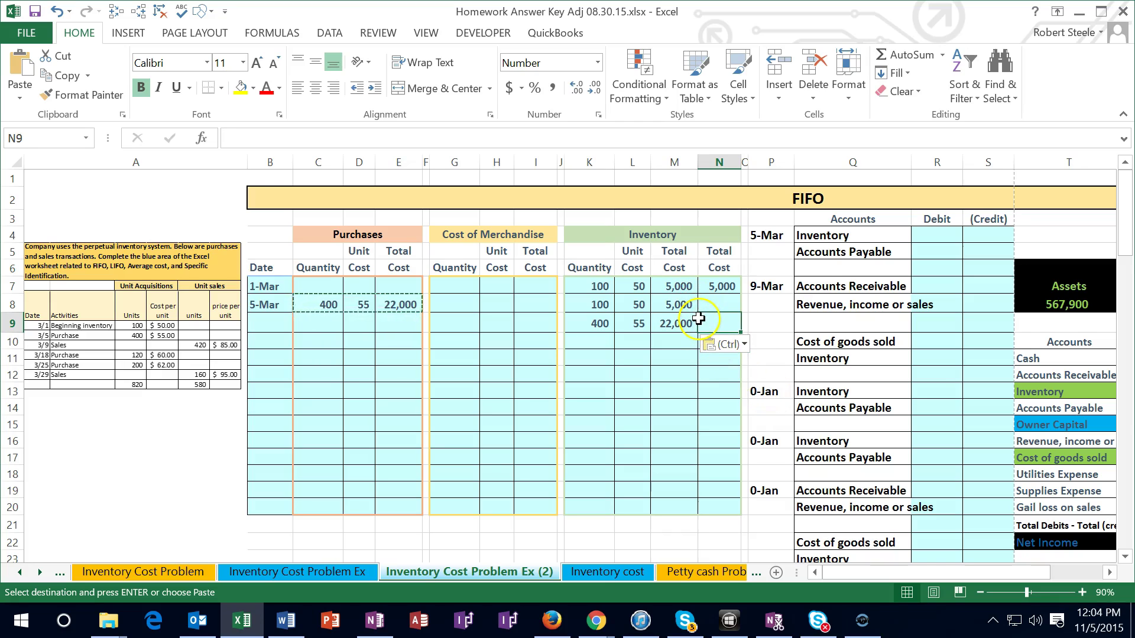
Enter =SUM(M8:M9) in N9 so the running inventory total shows 27,000
{"action": "type", "text": "="}
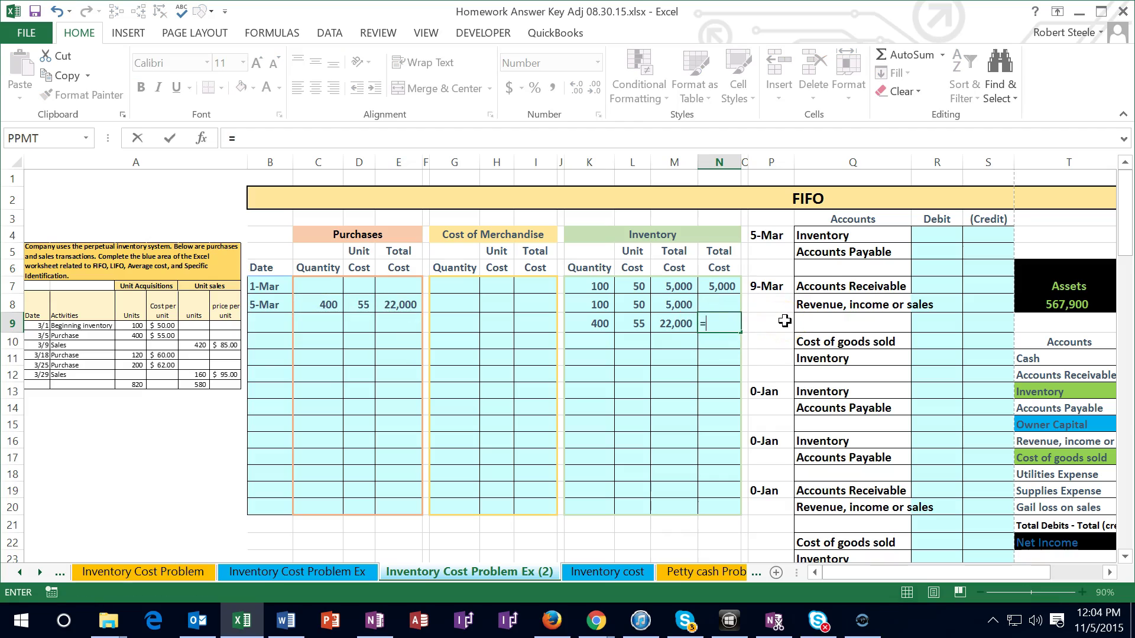
{"action": "type", "text": "sum("}
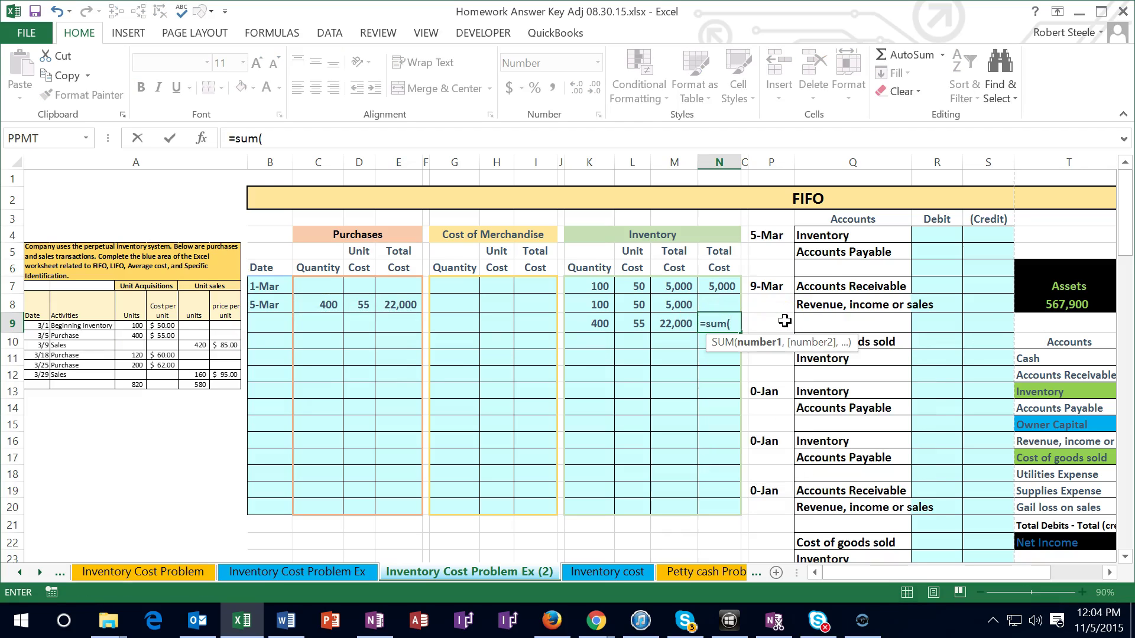
{"action": "left_click_drag", "start_coordinate": [680, 305], "coordinate": [688, 324]}
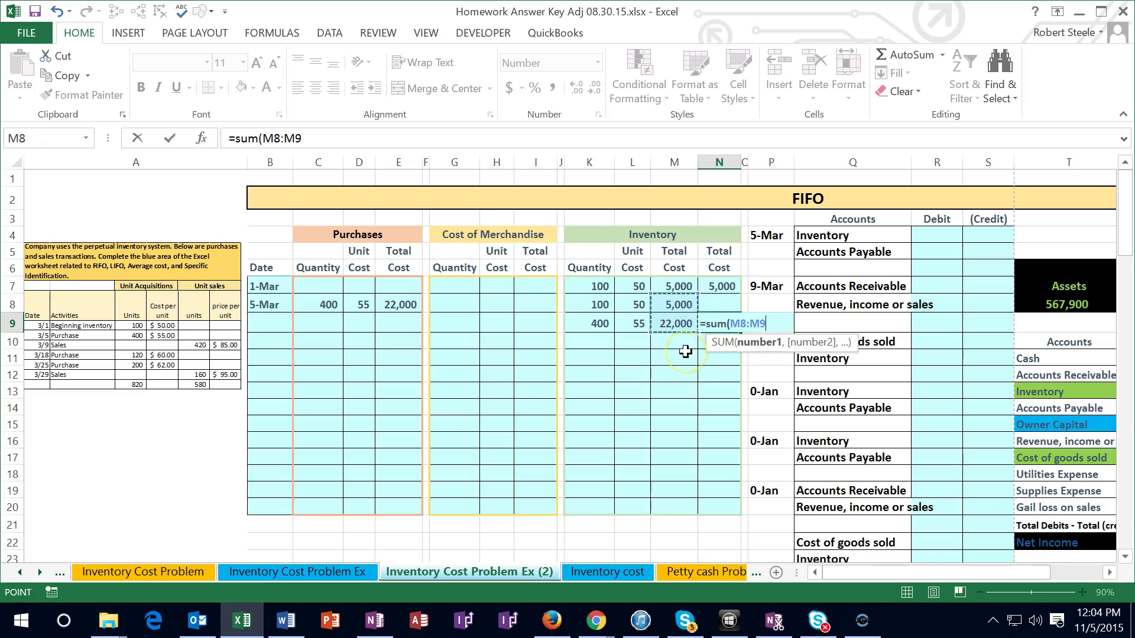
{"action": "key", "text": "Return"}
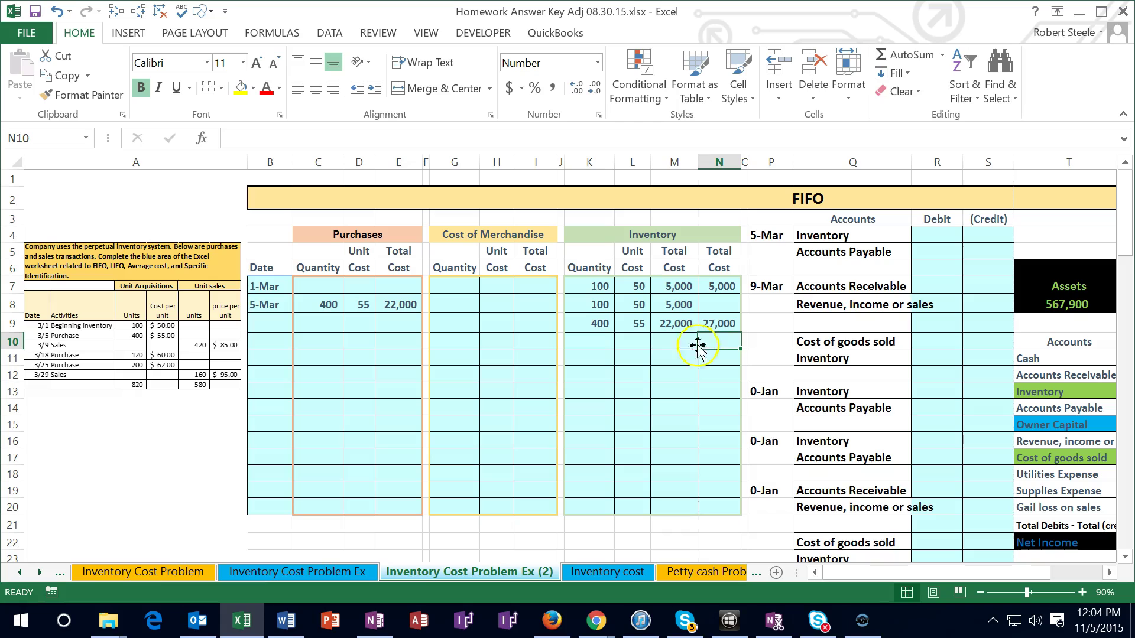
{"action": "left_click", "coordinate": [732, 335]}
{"action": "key", "text": "Right"}
{"action": "key", "text": "Right"}
{"action": "key", "text": "Right"}
{"action": "key", "text": "Right"}
{"action": "key", "text": "Right"}
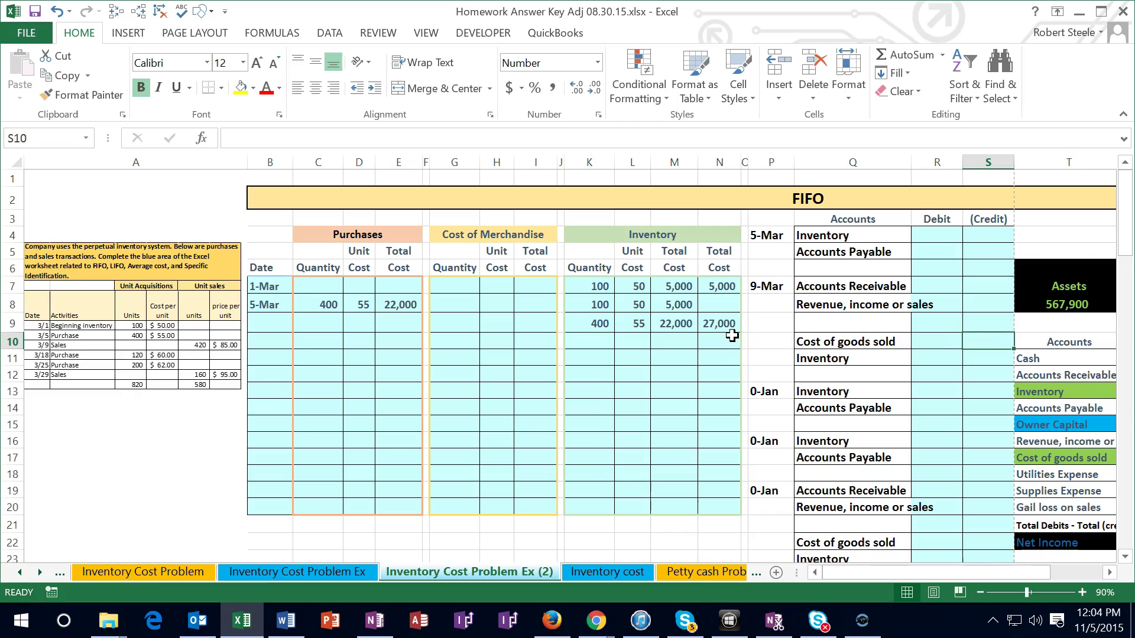
Scroll the trial balance into view and check U22's Net Income formula =SUM(U16:U20)
{"action": "key", "text": "Right"}
{"action": "key", "text": "Right"}
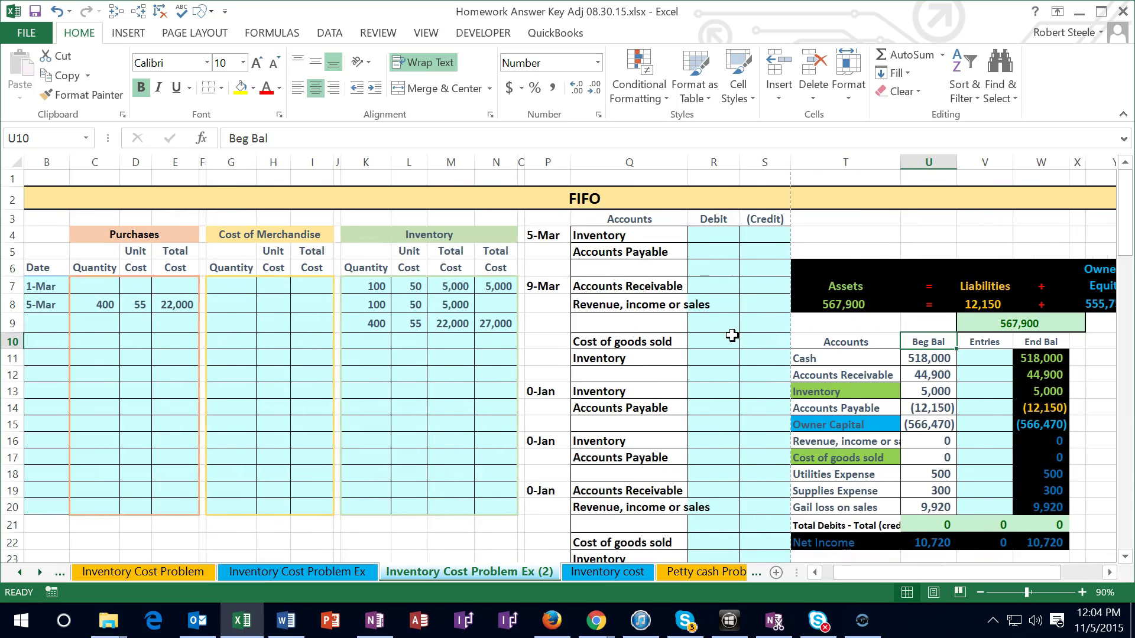
{"action": "left_click", "coordinate": [716, 237]}
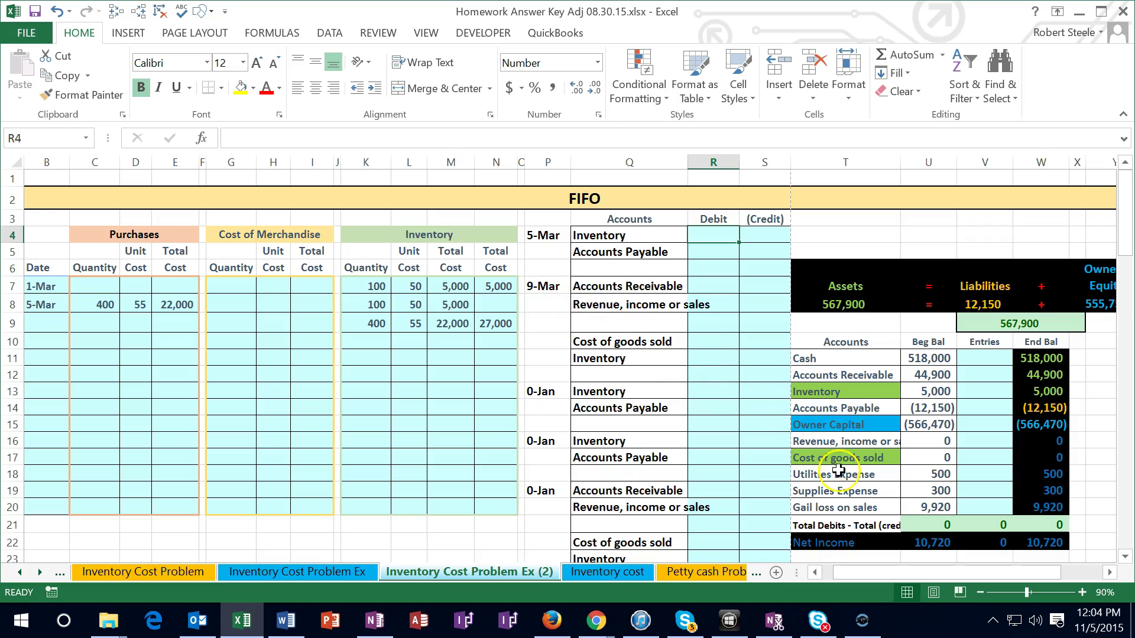
{"action": "left_click", "coordinate": [919, 542]}
{"action": "double_click", "coordinate": [920, 542]}
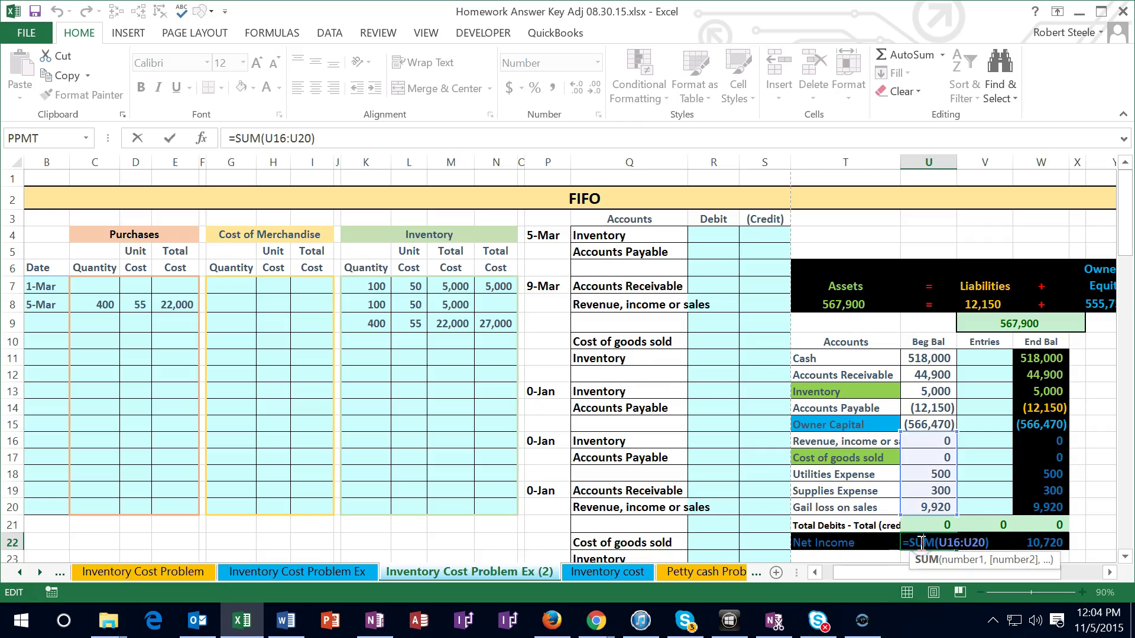
{"action": "key", "text": "Return"}
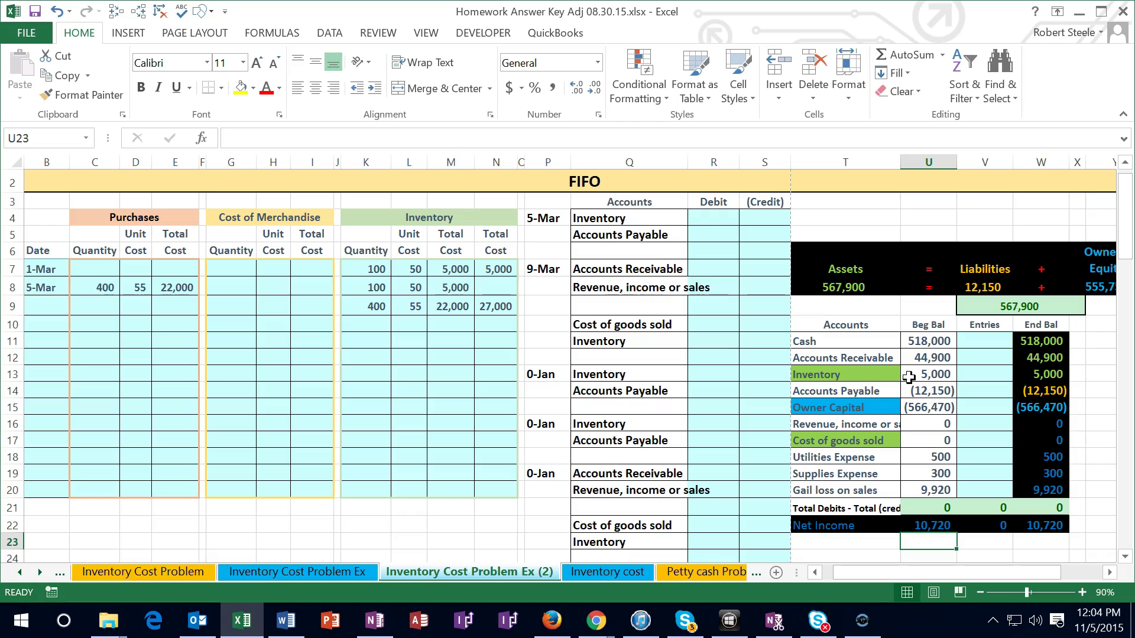
Debit Inventory 22,000 in R4 with =E8 and credit Accounts Payable in S5 with =-R4
{"action": "left_click", "coordinate": [707, 215]}
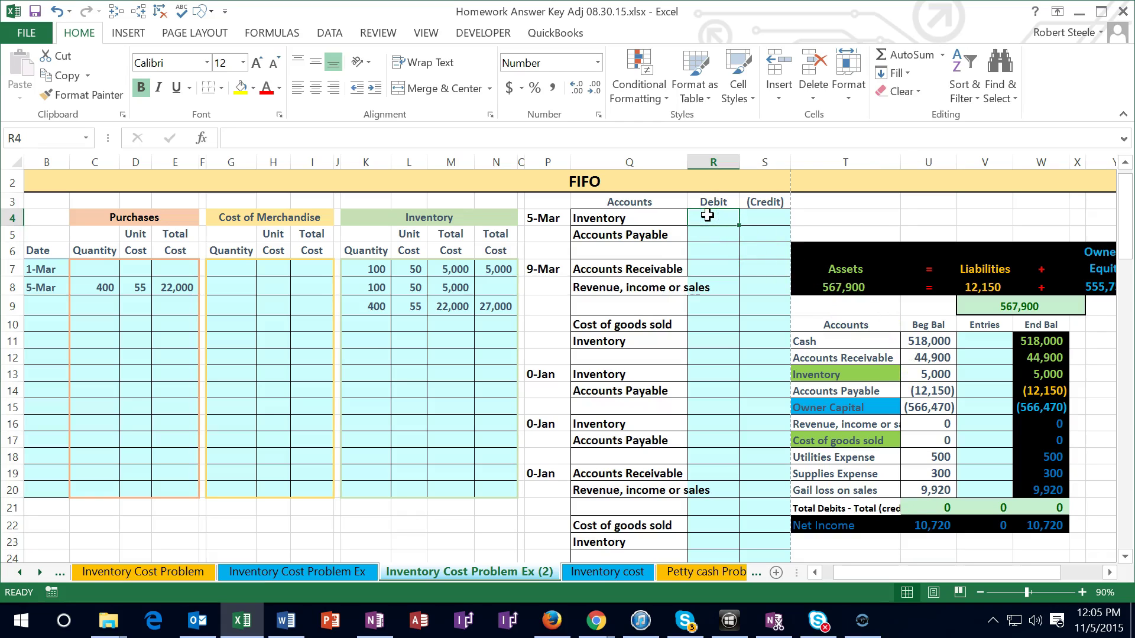
{"action": "type", "text": "="}
{"action": "left_click", "coordinate": [188, 286]}
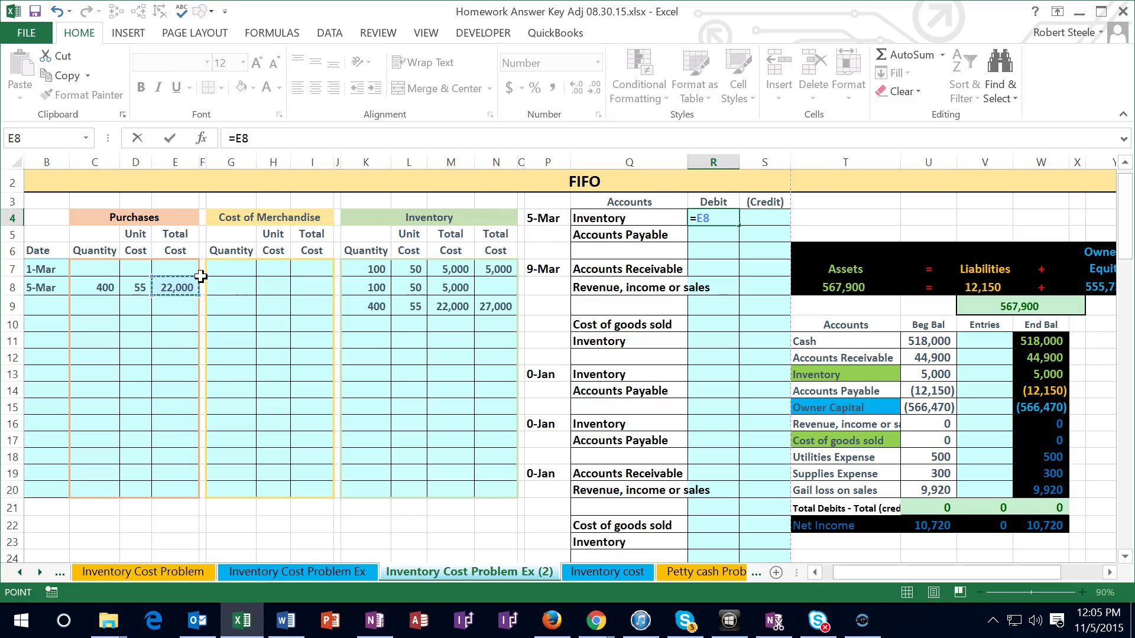
{"action": "key", "text": "Return"}
{"action": "key", "text": "Right"}
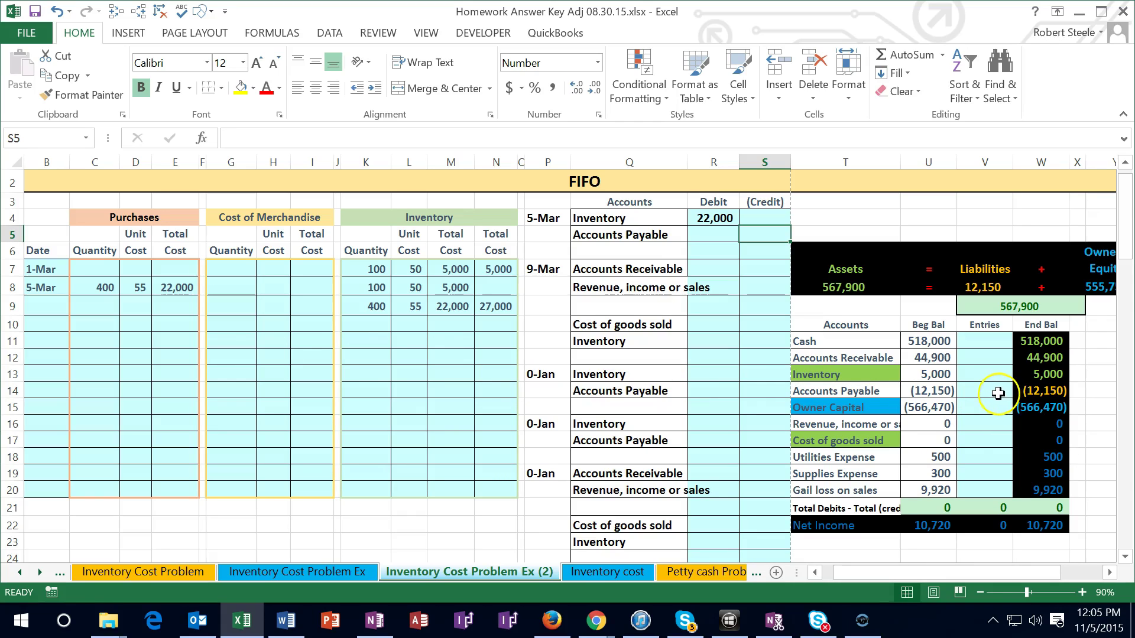
{"action": "type", "text": "-"}
{"action": "key", "text": "Left"}
{"action": "key", "text": "Up"}
{"action": "key", "text": "Return"}
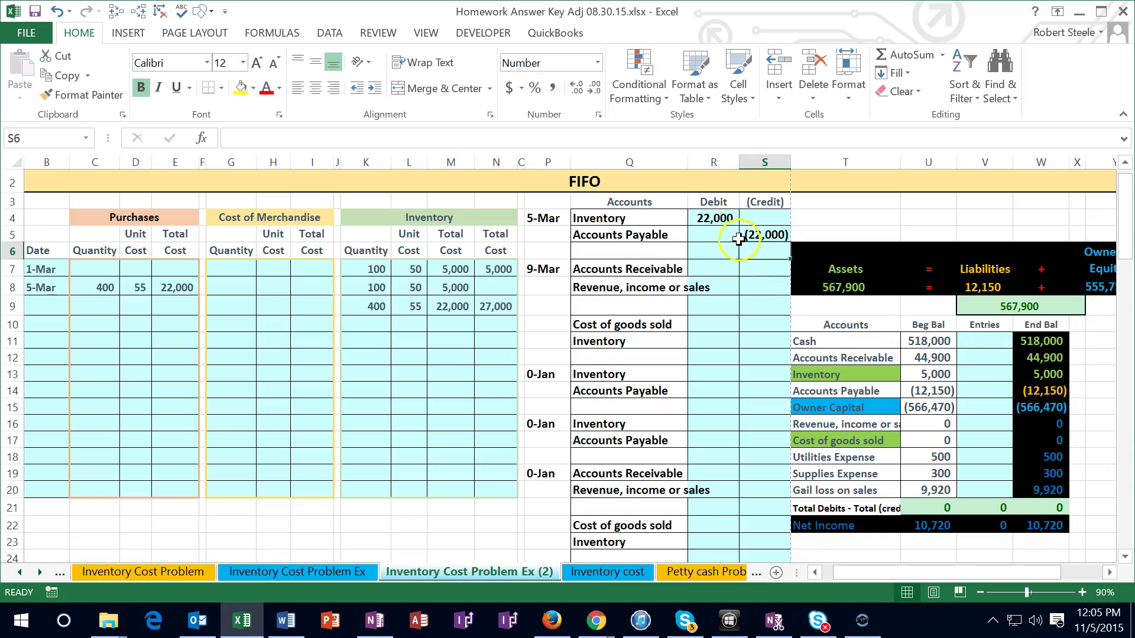
Post the 22,000 Inventory debit to V13 with =R4 and check the total assets formula
{"action": "left_click", "coordinate": [981, 377]}
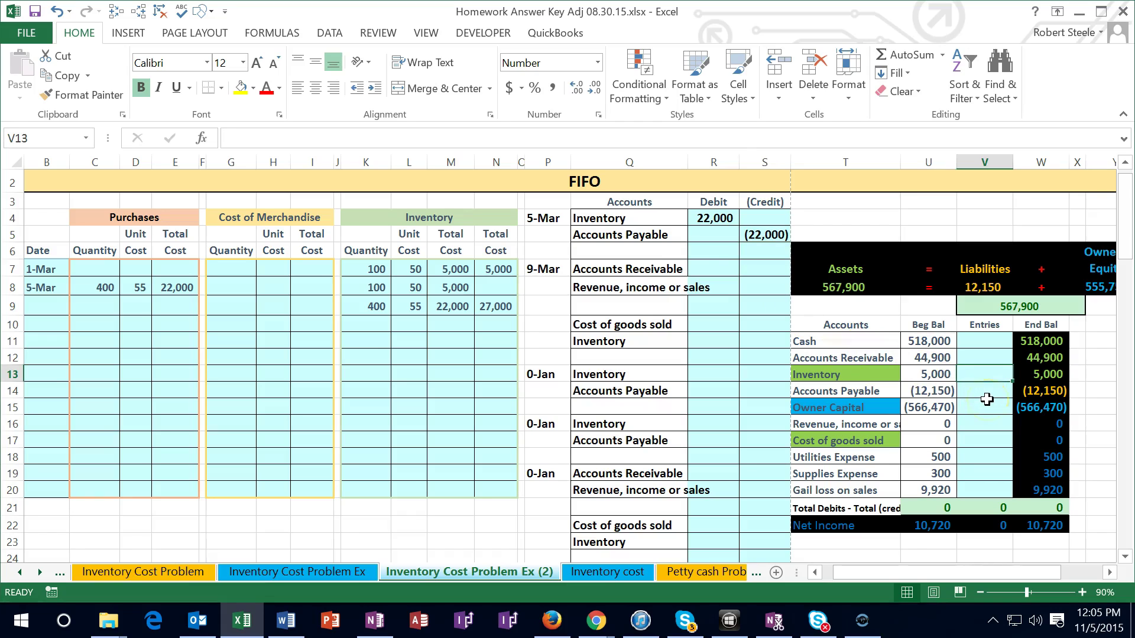
{"action": "type", "text": "="}
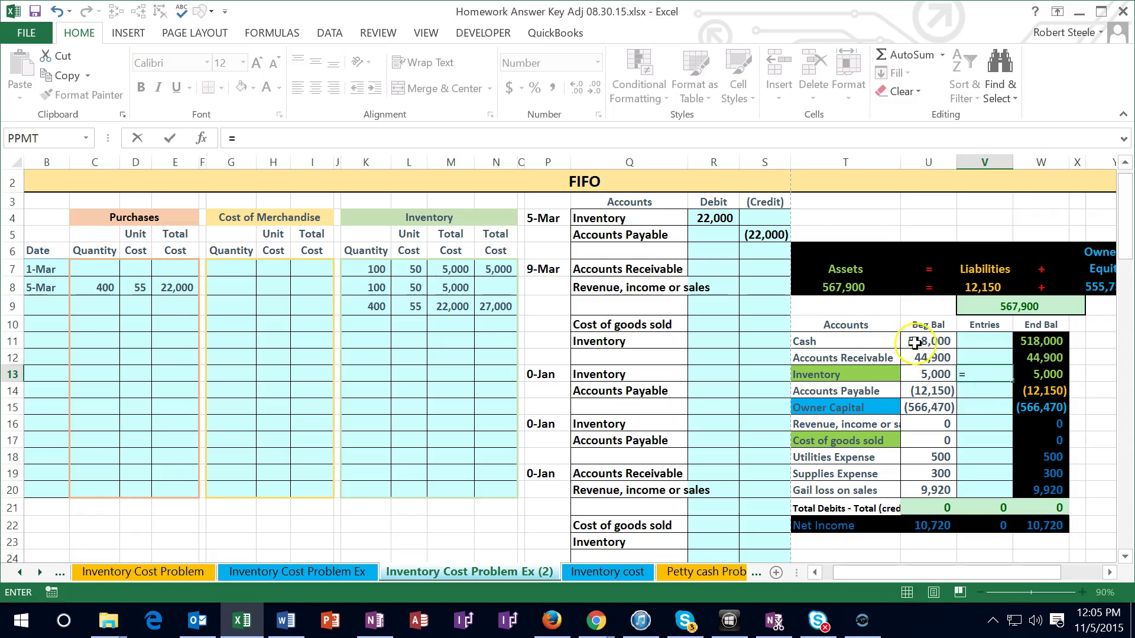
{"action": "left_click", "coordinate": [709, 218]}
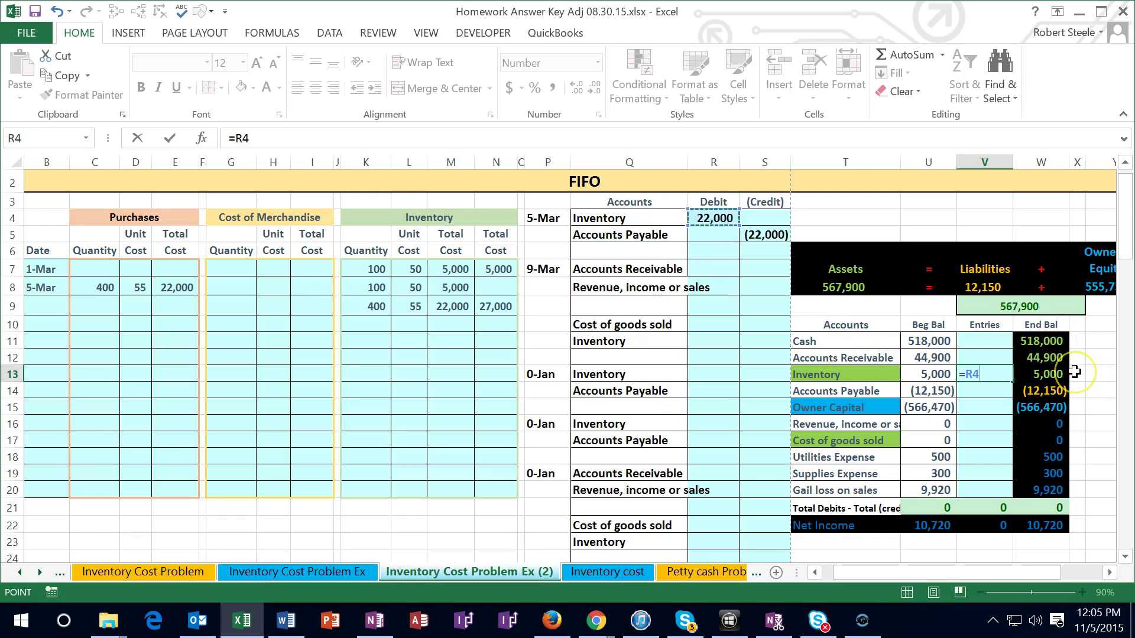
{"action": "key", "text": "Return"}
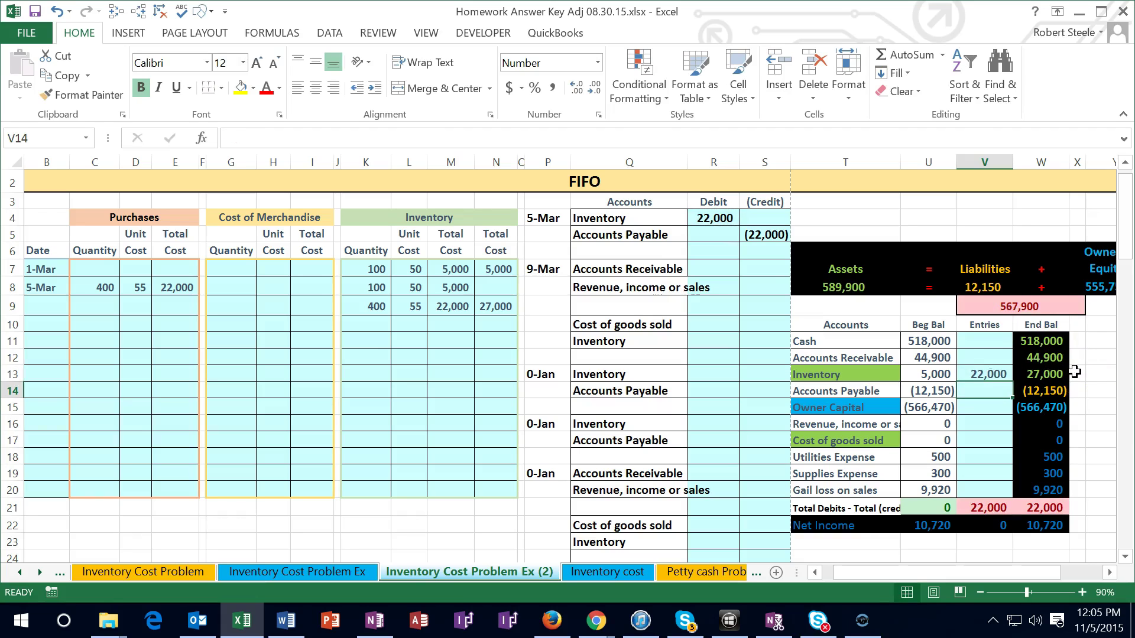
{"action": "left_click", "coordinate": [860, 289]}
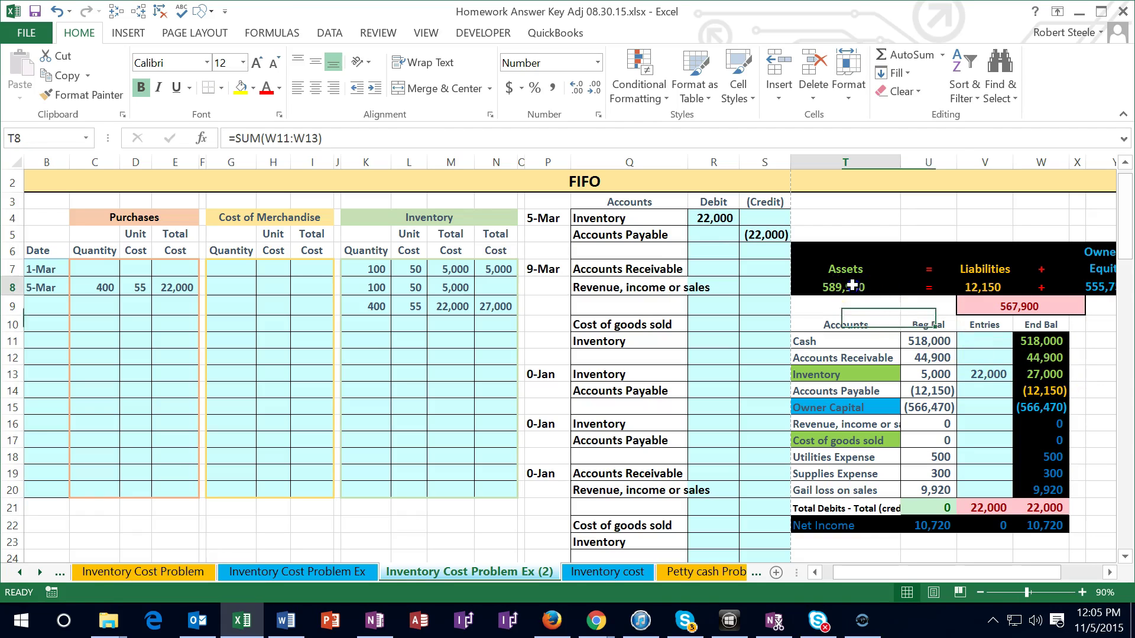
{"action": "double_click", "coordinate": [857, 287]}
{"action": "key", "text": "Return"}
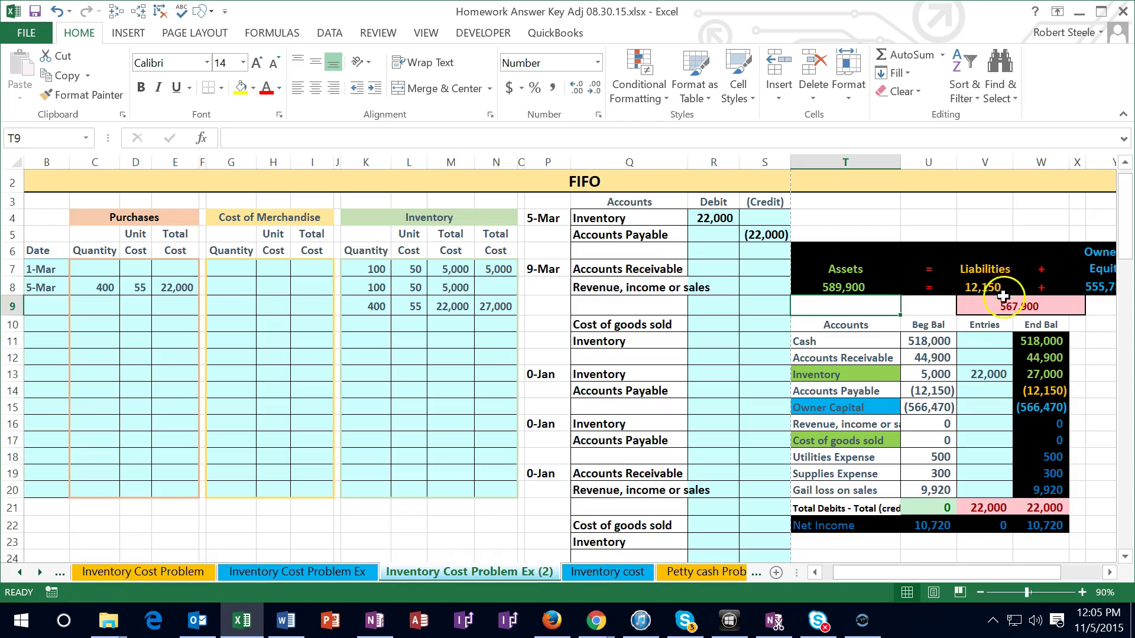
Post the (22,000) Accounts Payable credit to V14 and review the balancing totals and end balances
{"action": "left_click", "coordinate": [986, 391]}
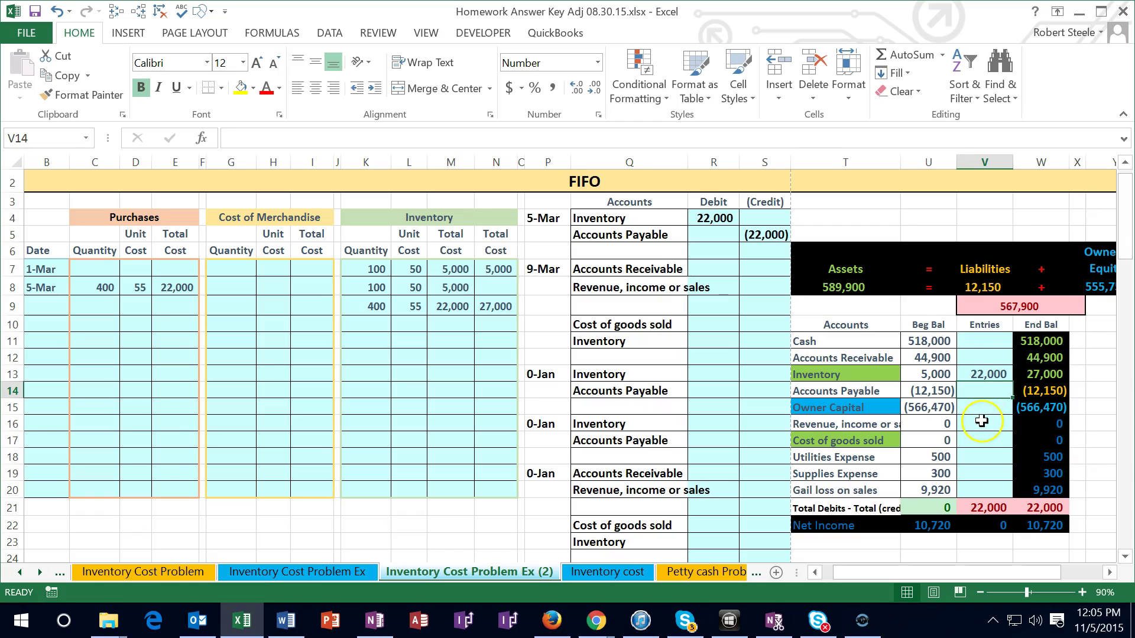
{"action": "type", "text": "="}
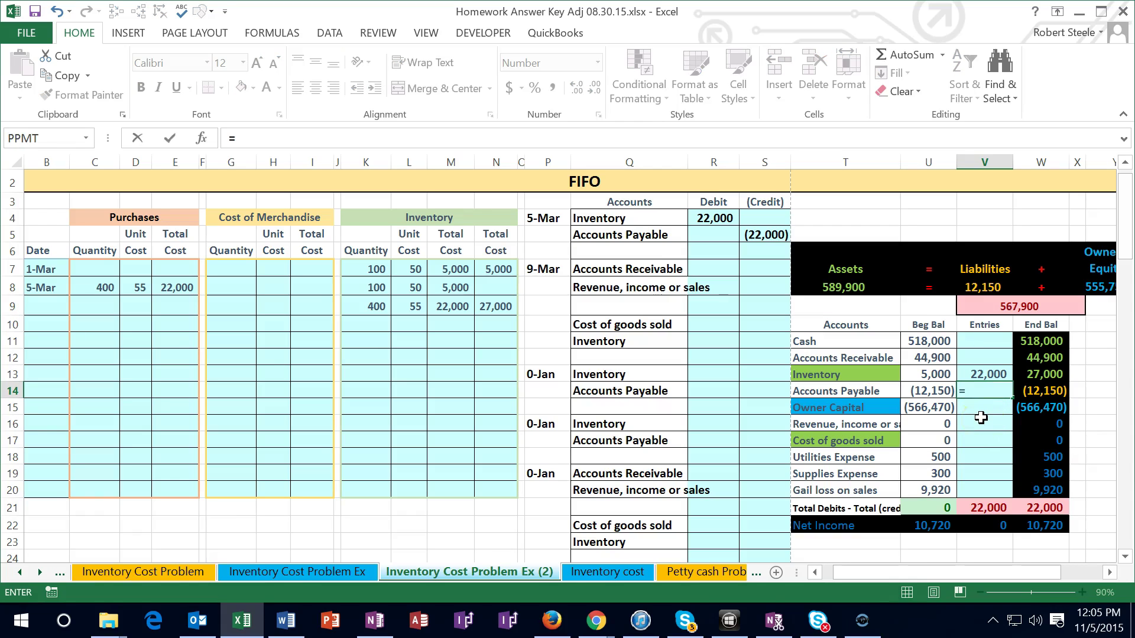
{"action": "left_click", "coordinate": [758, 236]}
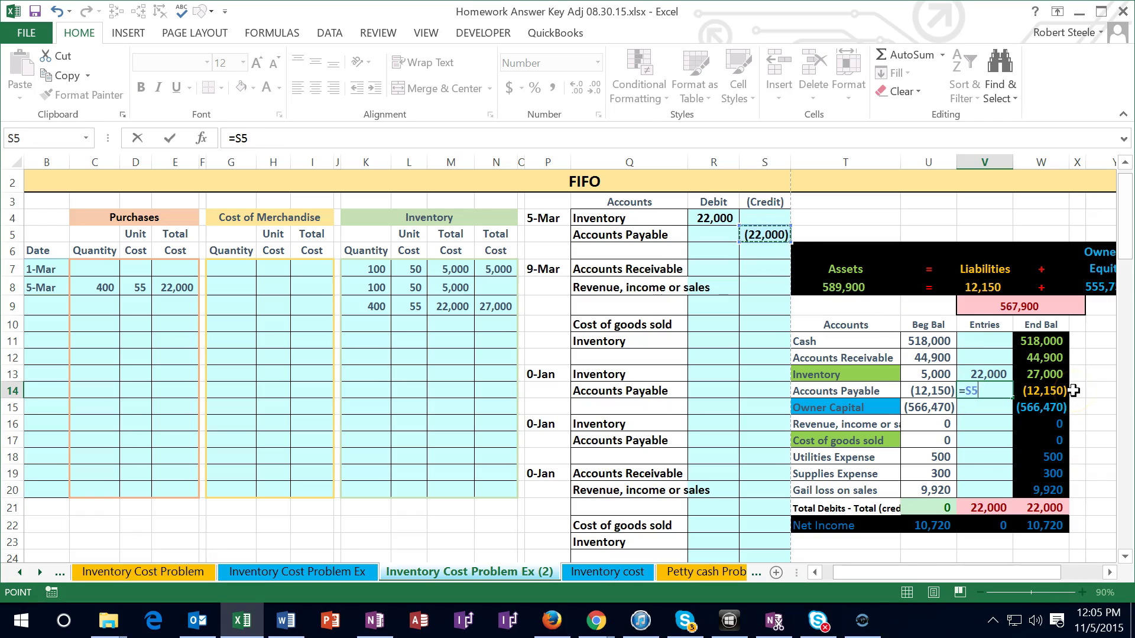
{"action": "key", "text": "Return"}
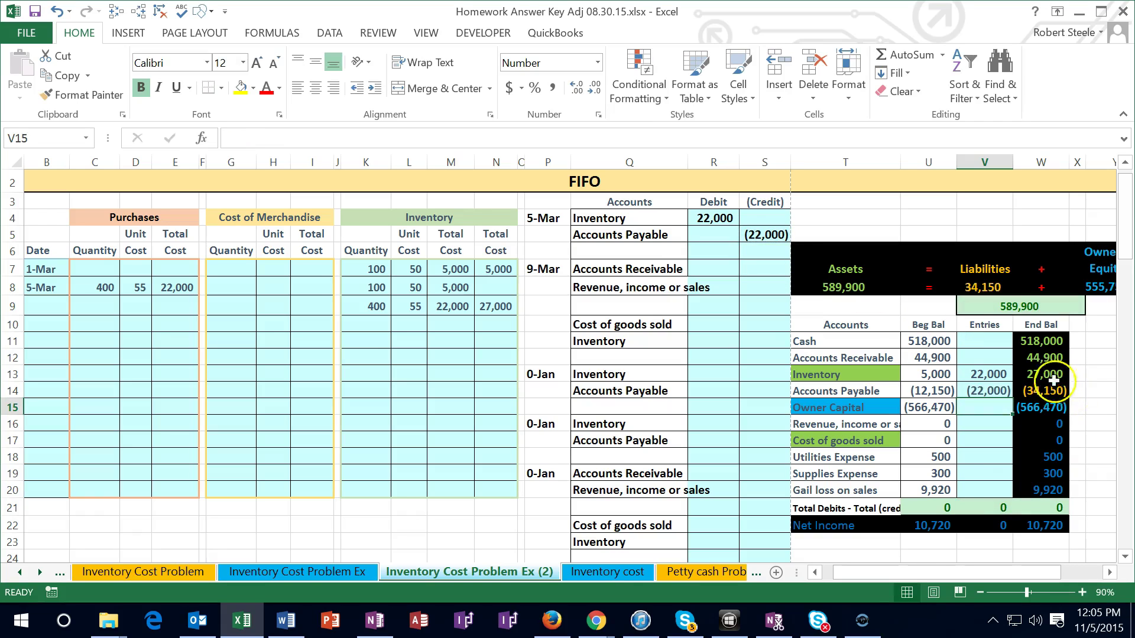
{"action": "left_click_drag", "start_coordinate": [1016, 285], "coordinate": [1064, 301]}
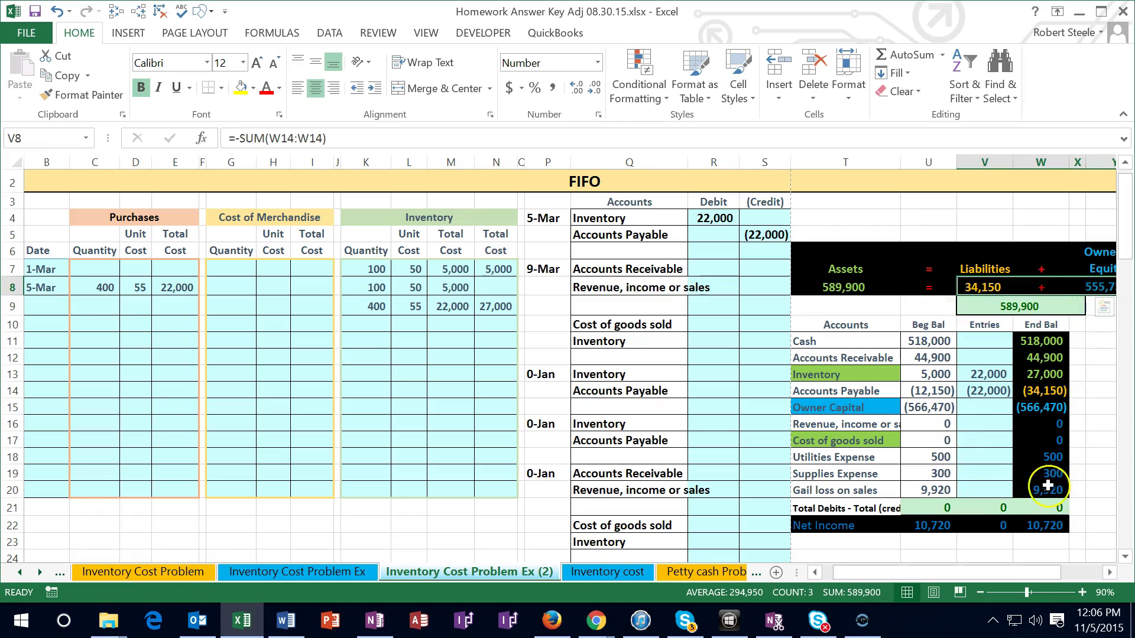
{"action": "left_click_drag", "start_coordinate": [1043, 341], "coordinate": [1058, 492]}
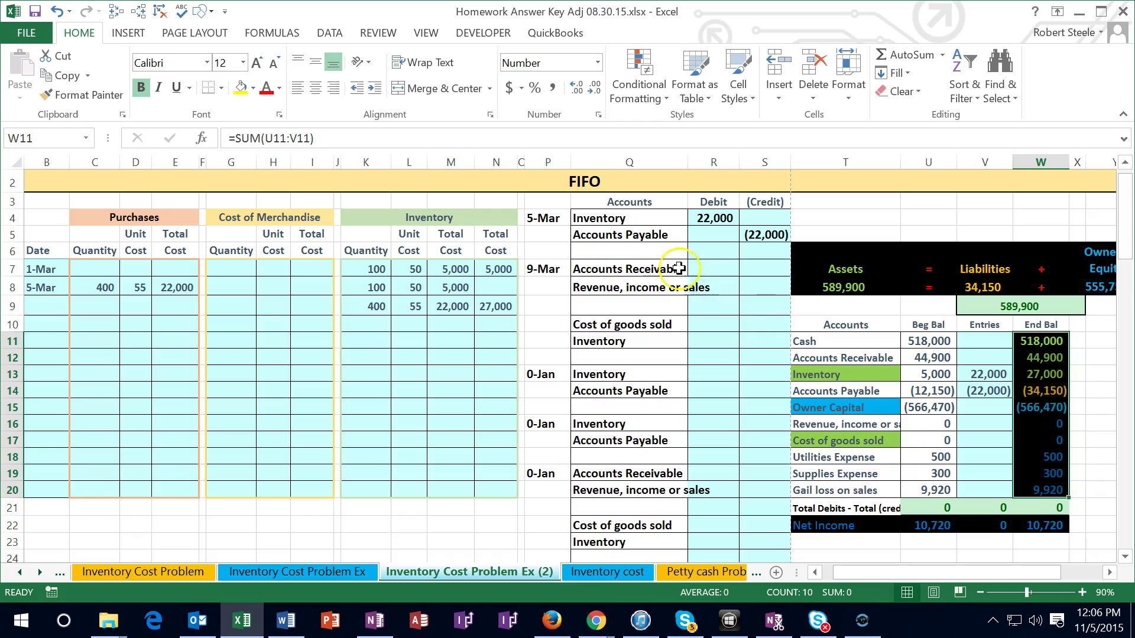
Return to column A and enter the 3/9 sale date in B10
{"action": "left_click", "coordinate": [659, 251]}
{"action": "key", "text": "Left"}
{"action": "key", "text": "Left"}
{"action": "key", "text": "Left"}
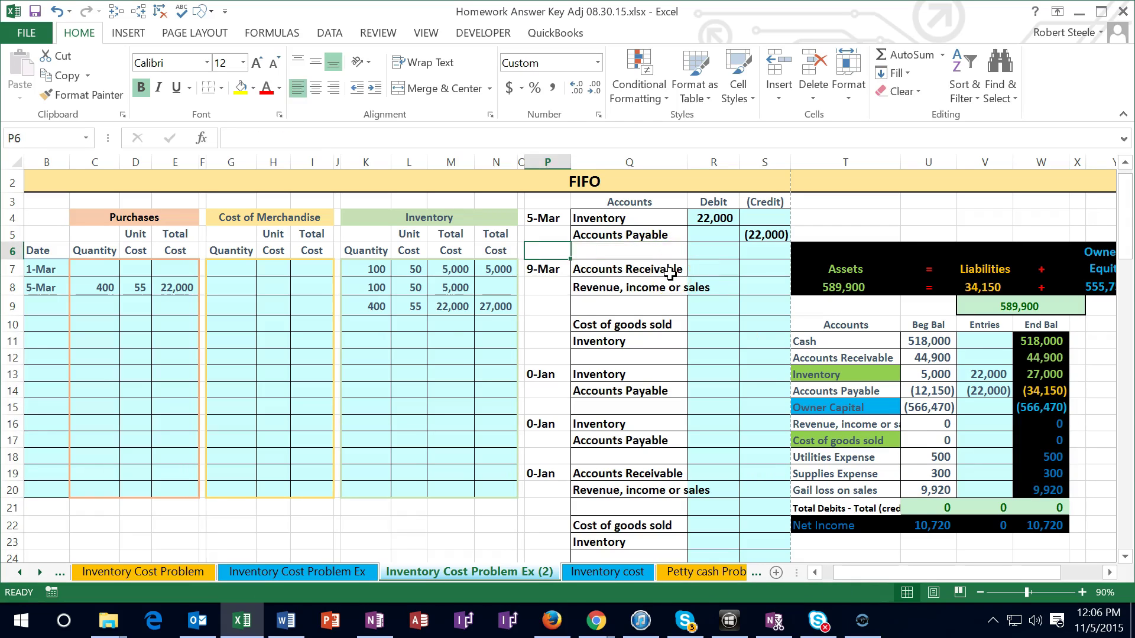
{"action": "key", "text": "Home"}
{"action": "key", "text": "Down"}
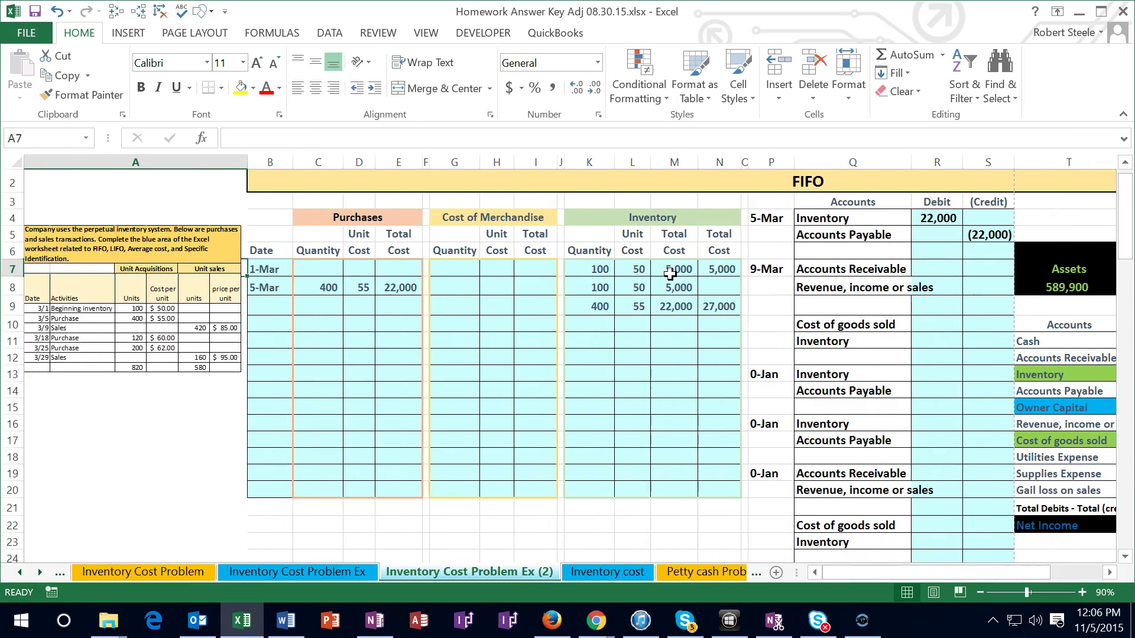
{"action": "key", "text": "Down"}
{"action": "key", "text": "Down"}
{"action": "key", "text": "Down"}
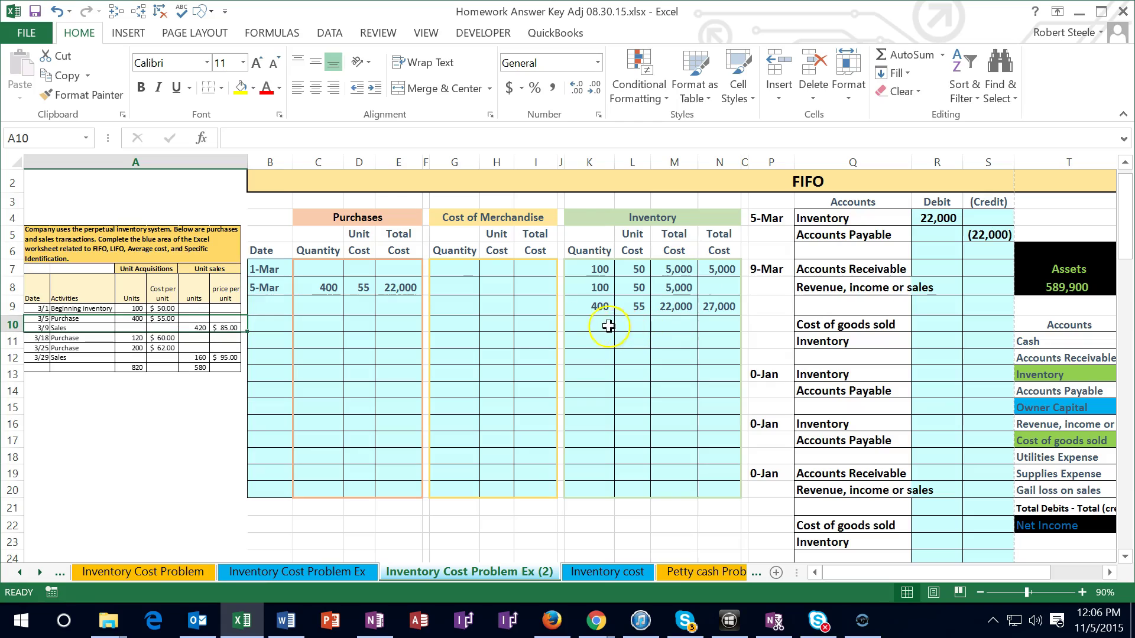
{"action": "left_click", "coordinate": [274, 328]}
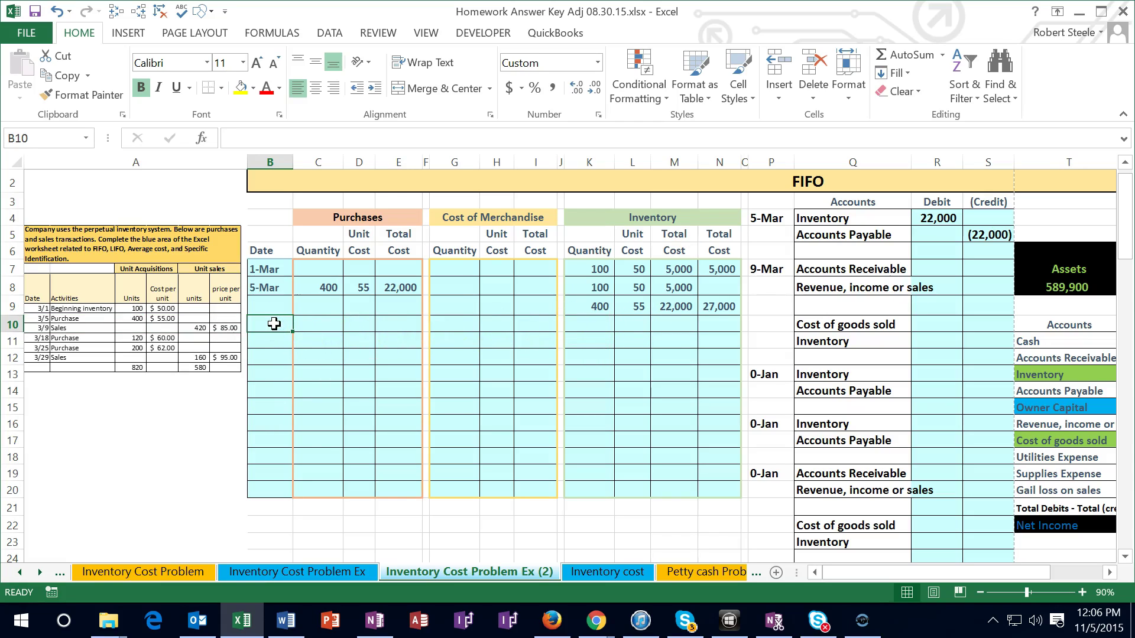
{"action": "type", "text": "3/9"}
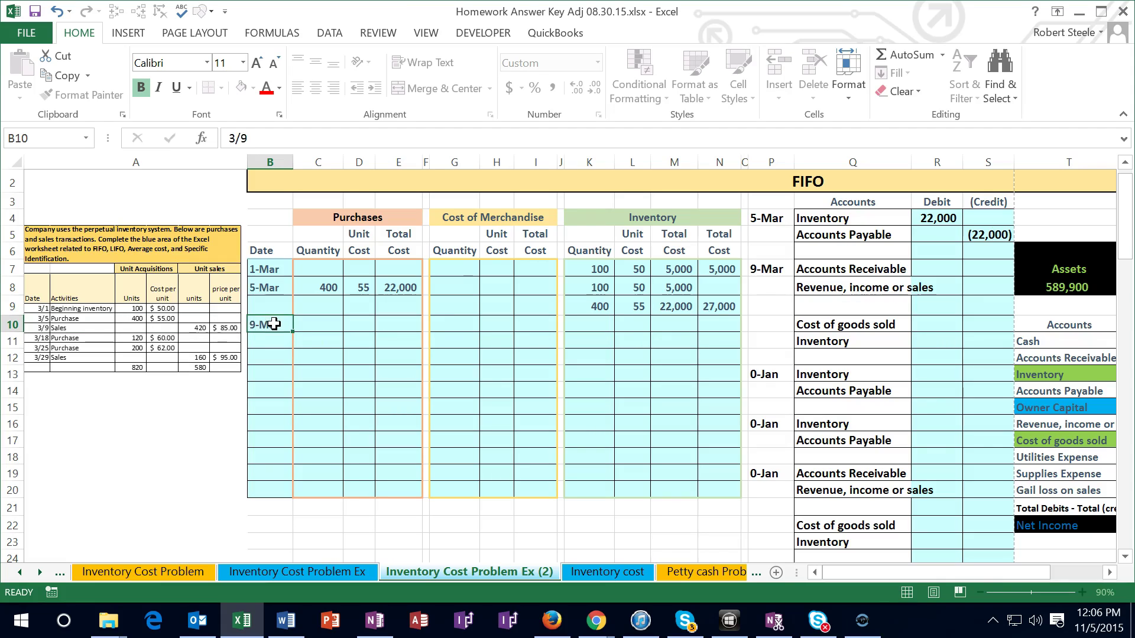
{"action": "key", "text": "Return"}
{"action": "left_click", "coordinate": [257, 331]}
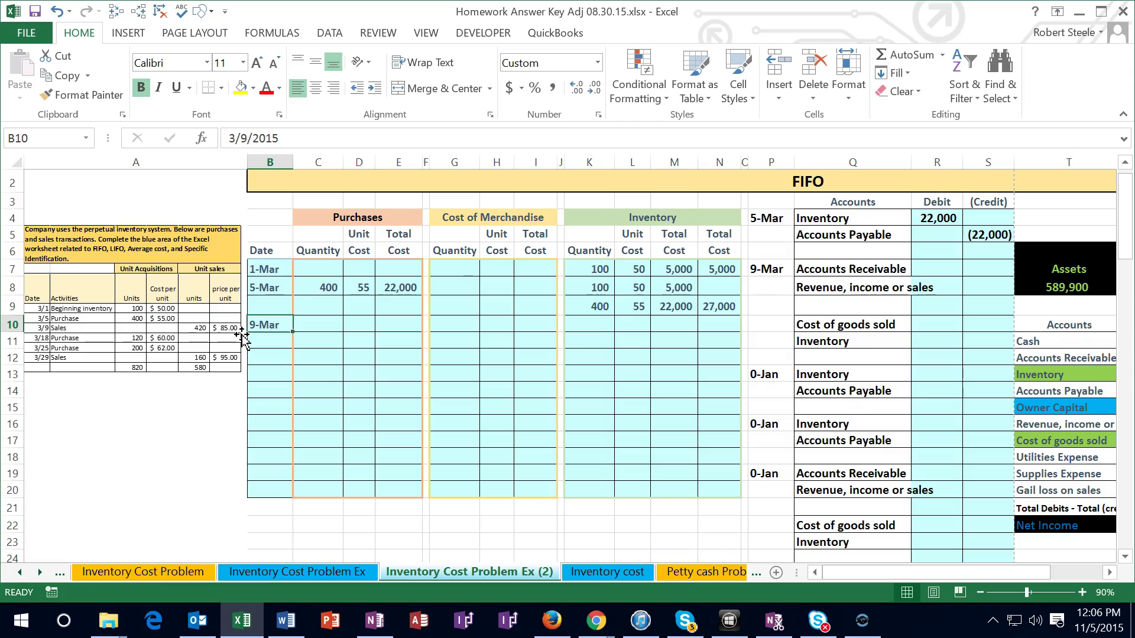
{"action": "left_click", "coordinate": [280, 335]}
{"action": "left_click", "coordinate": [451, 326]}
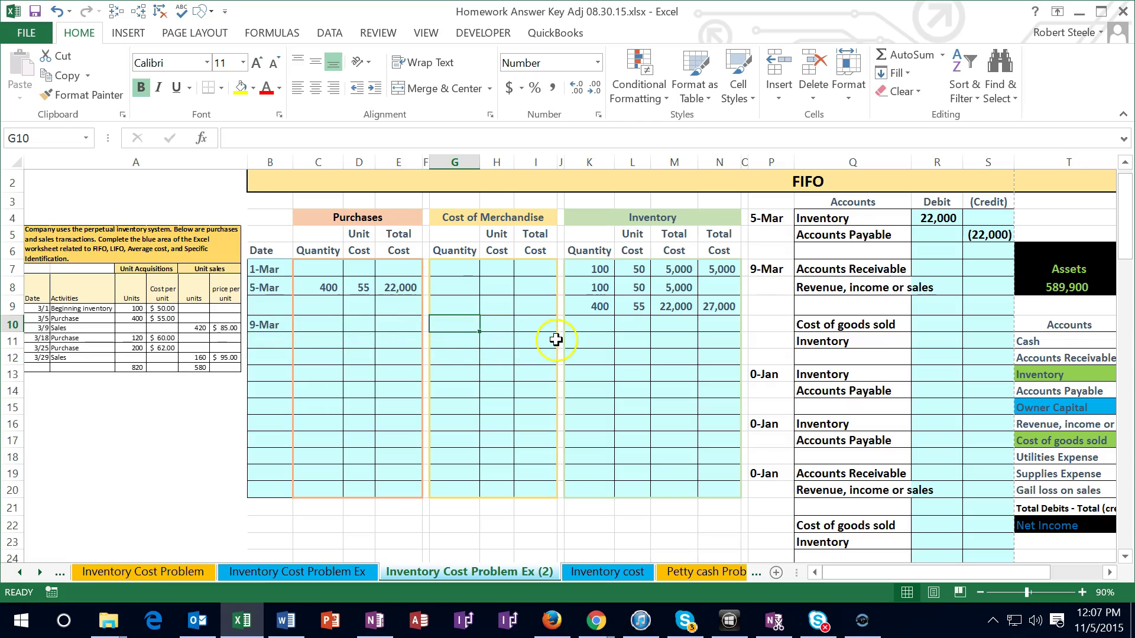
{"action": "left_click", "coordinate": [588, 291]}
{"action": "left_click_drag", "start_coordinate": [588, 290], "coordinate": [588, 306]}
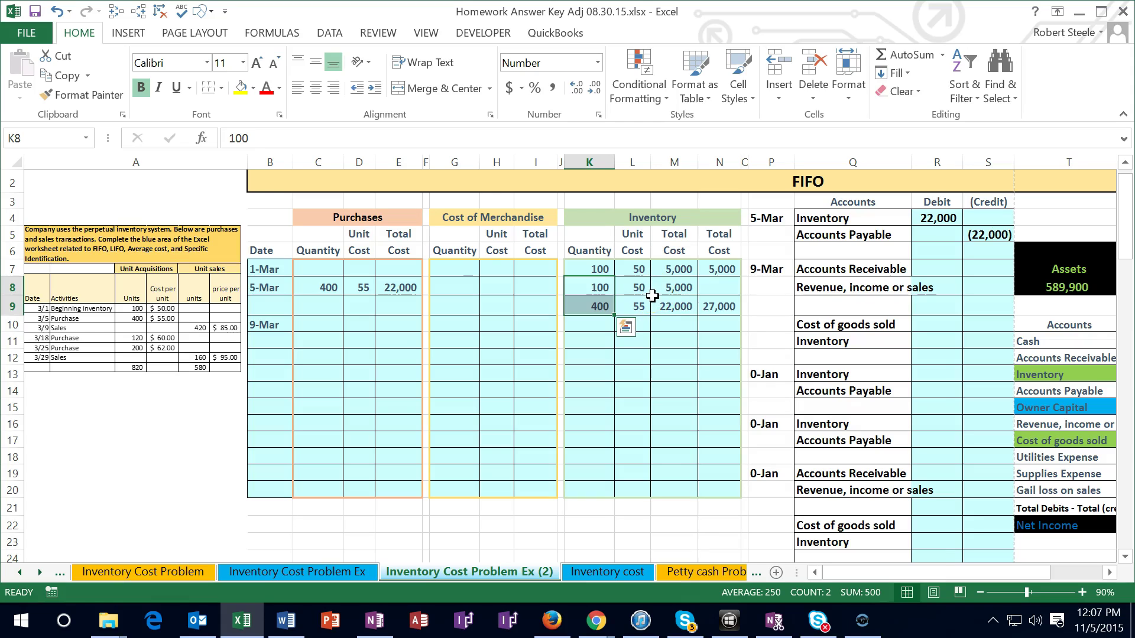
Enter the first cost layer in G10:I10: 100 units at 50 totalling 5,000
{"action": "left_click", "coordinate": [460, 324]}
{"action": "type", "text": "100"}
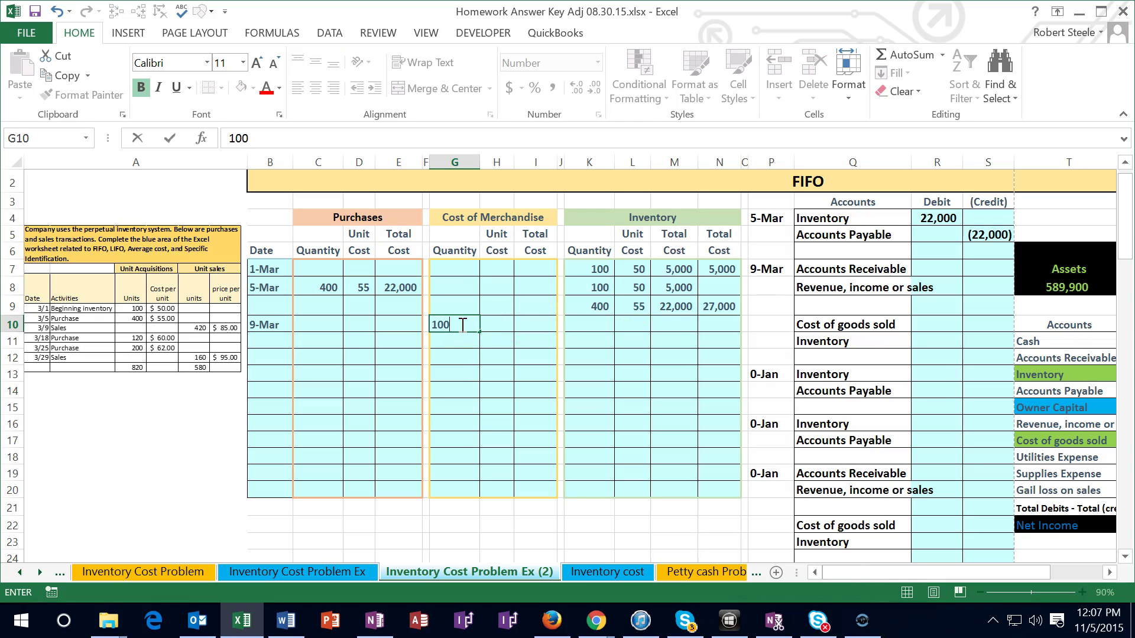
{"action": "key", "text": "Tab"}
{"action": "type", "text": "50"}
{"action": "key", "text": "Tab"}
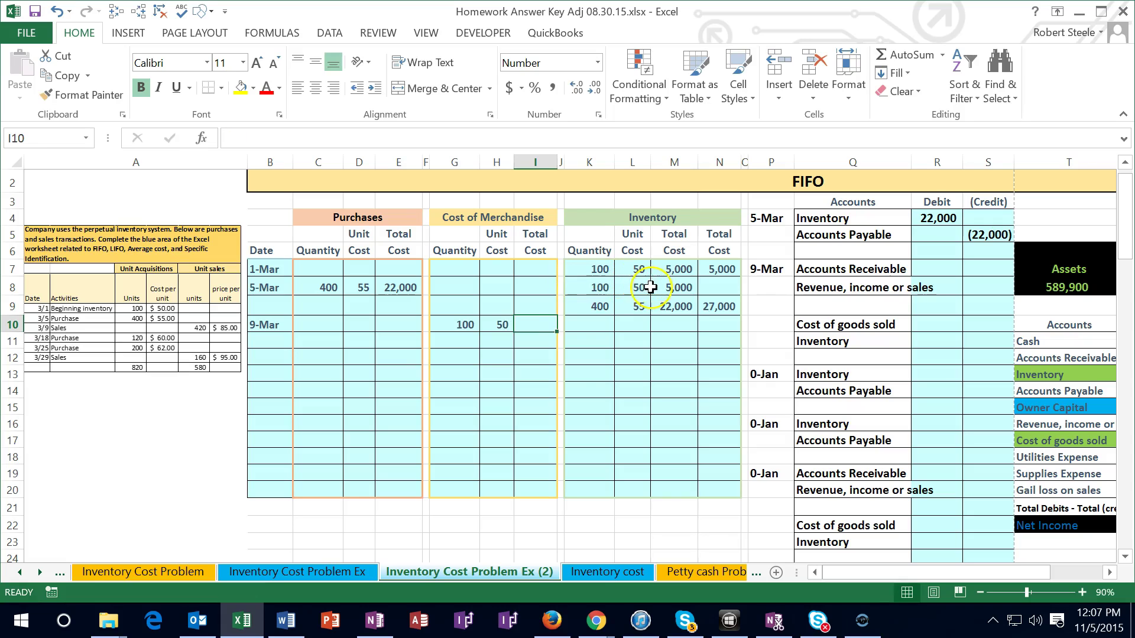
{"action": "type", "text": "="}
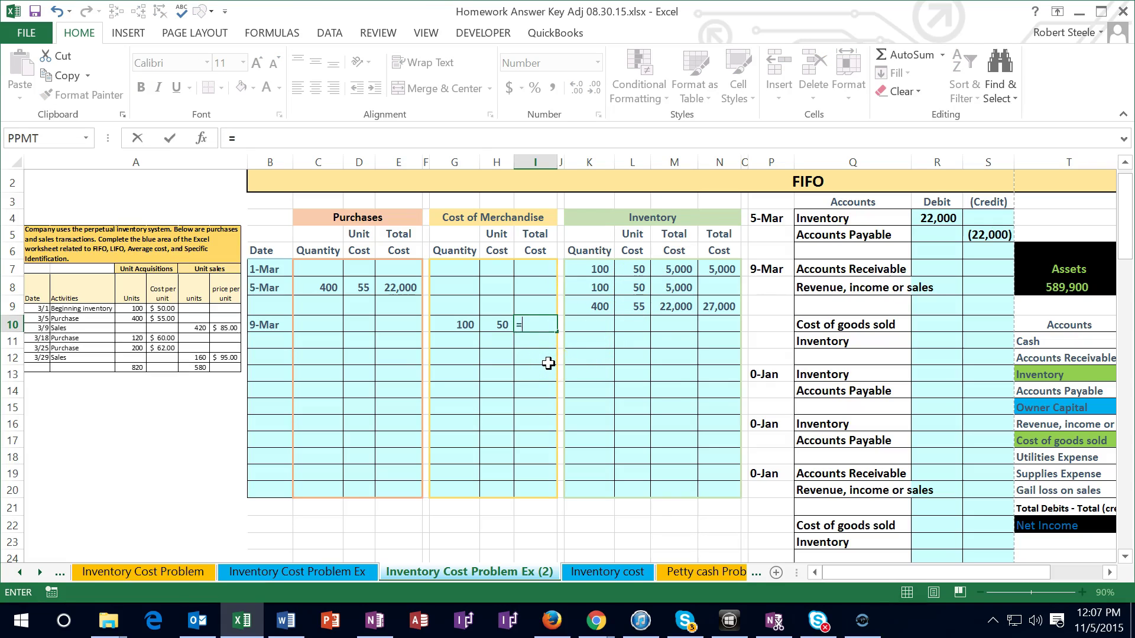
{"action": "key", "text": "Left"}
{"action": "key", "text": "Left"}
{"action": "type", "text": "*"}
{"action": "key", "text": "Left"}
{"action": "key", "text": "Return"}
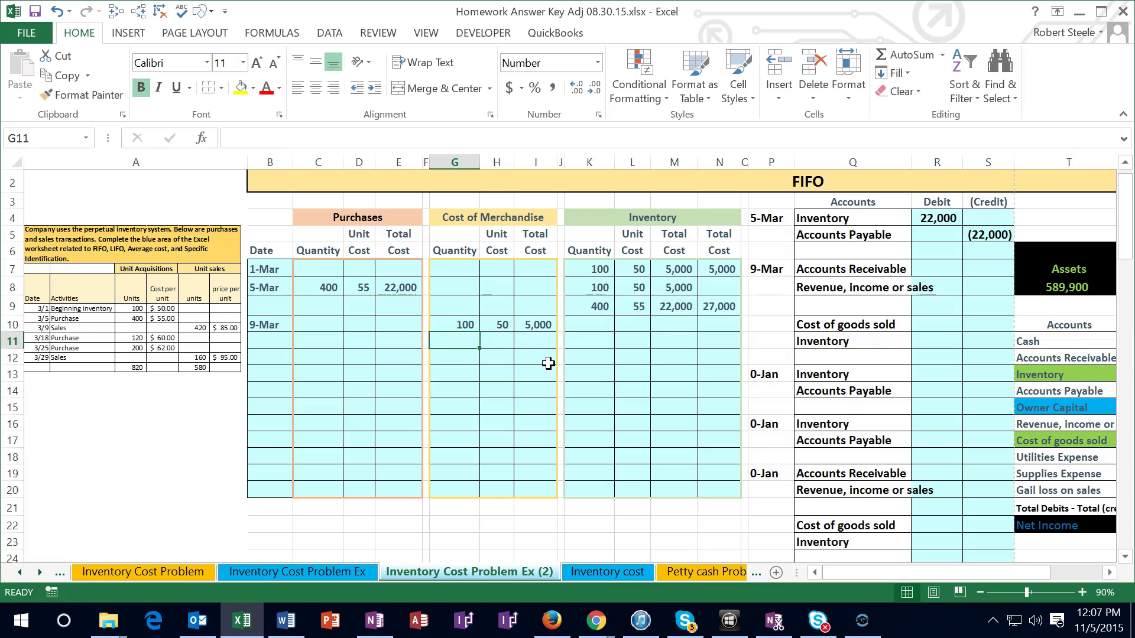
Enter the second layer in G11:I11: =420-G10 (320) units at 55 totalling 17,600
{"action": "type", "text": "="}
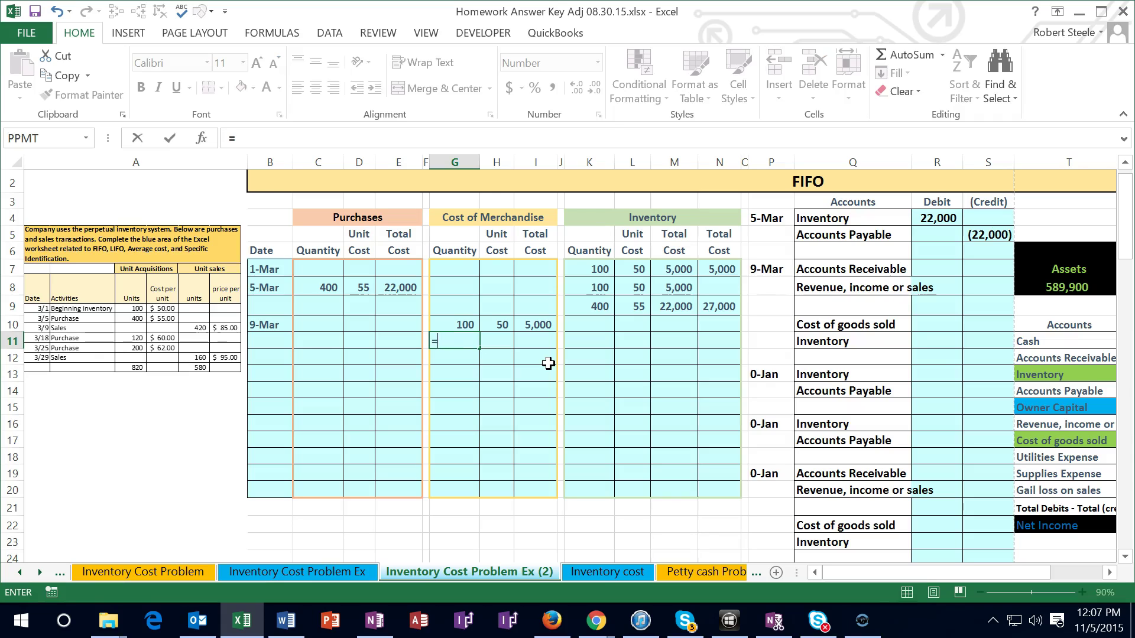
{"action": "type", "text": "420-"}
{"action": "left_click", "coordinate": [448, 317]}
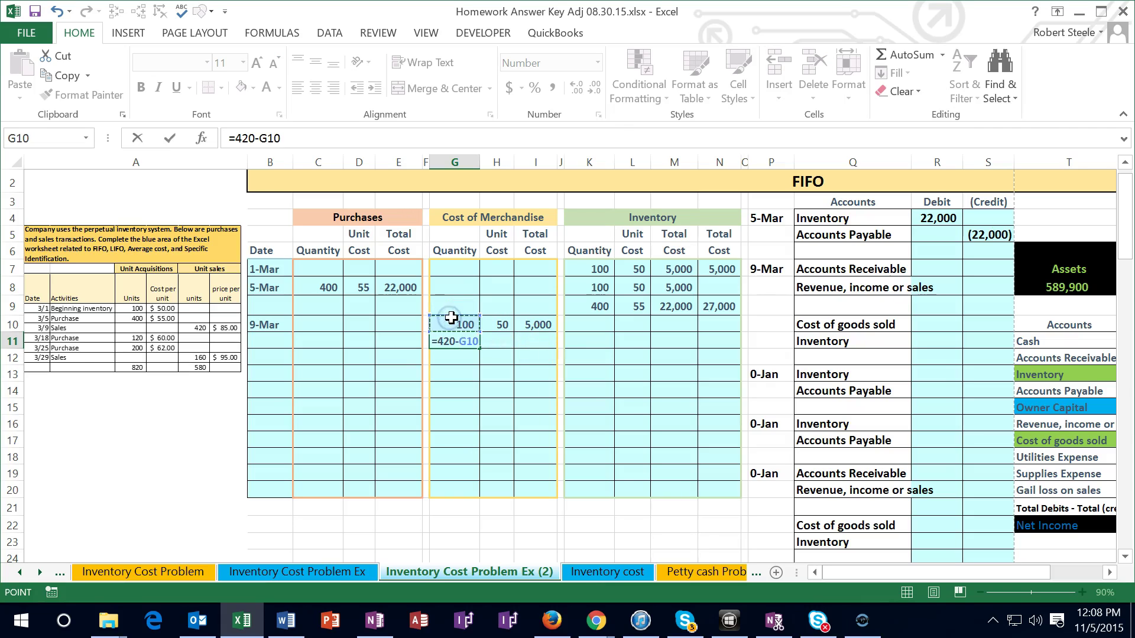
{"action": "key", "text": "Tab"}
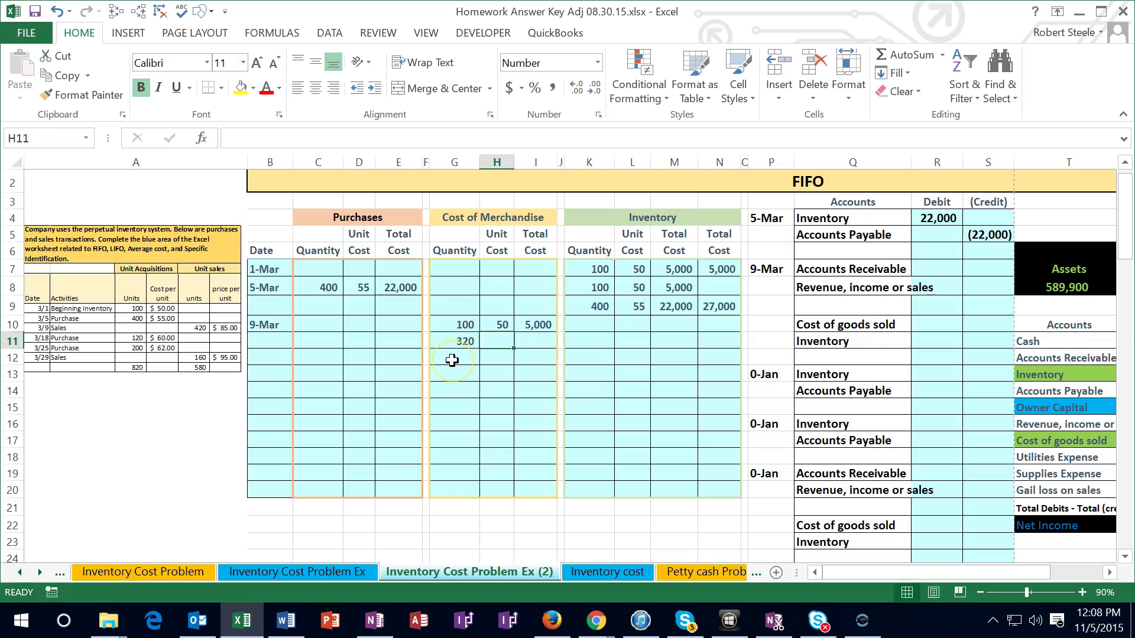
{"action": "left_click_drag", "start_coordinate": [455, 339], "coordinate": [459, 322]}
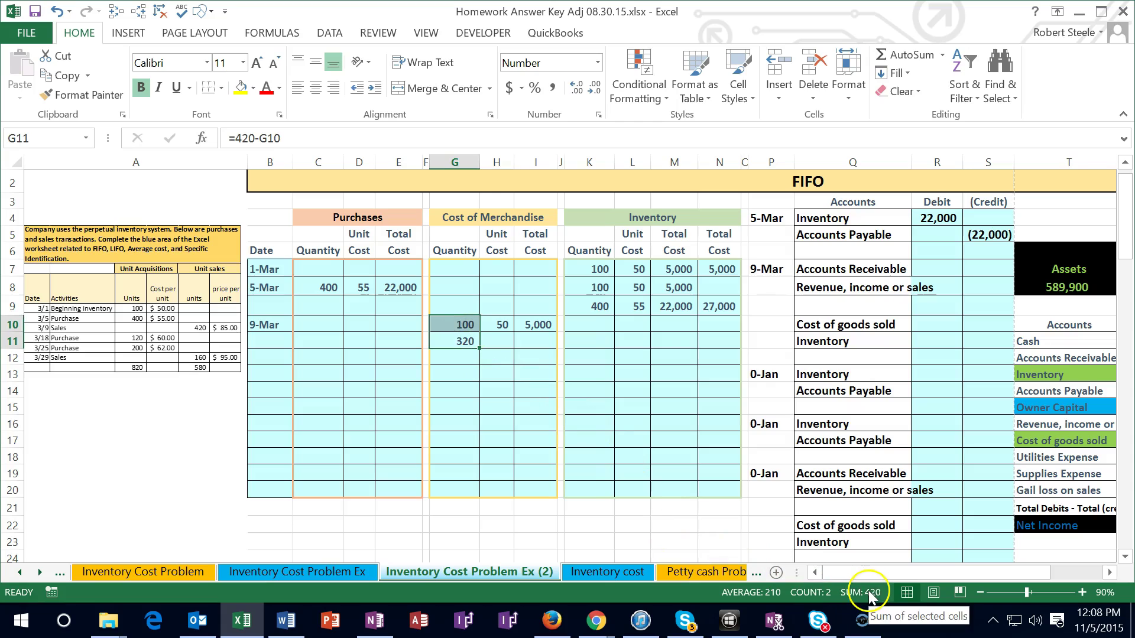
{"action": "left_click", "coordinate": [500, 341]}
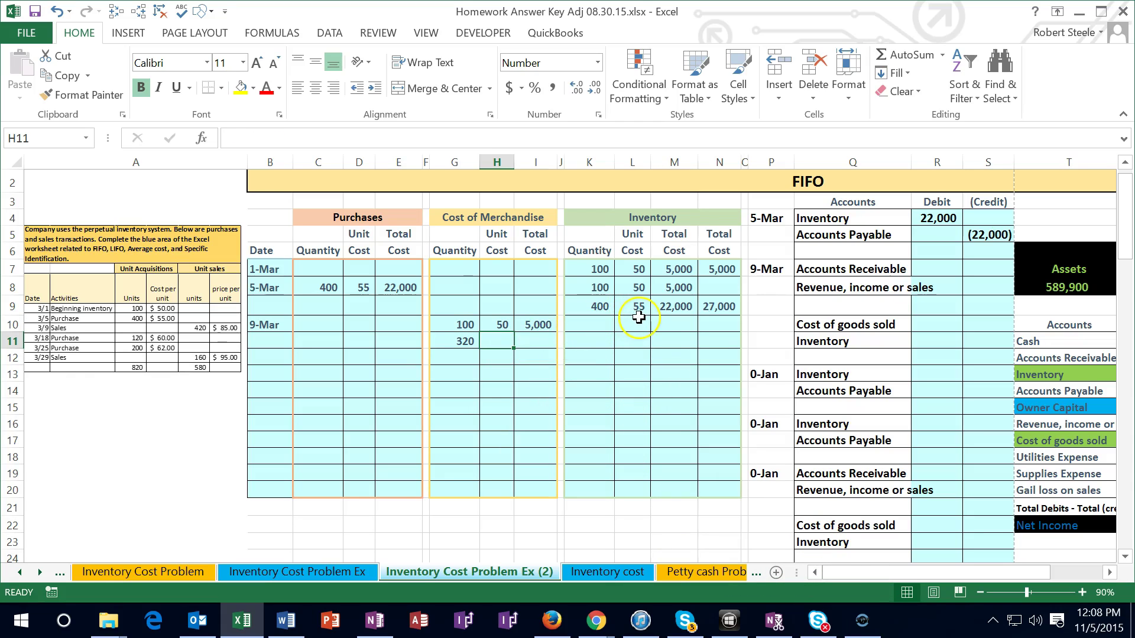
{"action": "type", "text": "55"}
{"action": "key", "text": "Tab"}
{"action": "type", "text": "="}
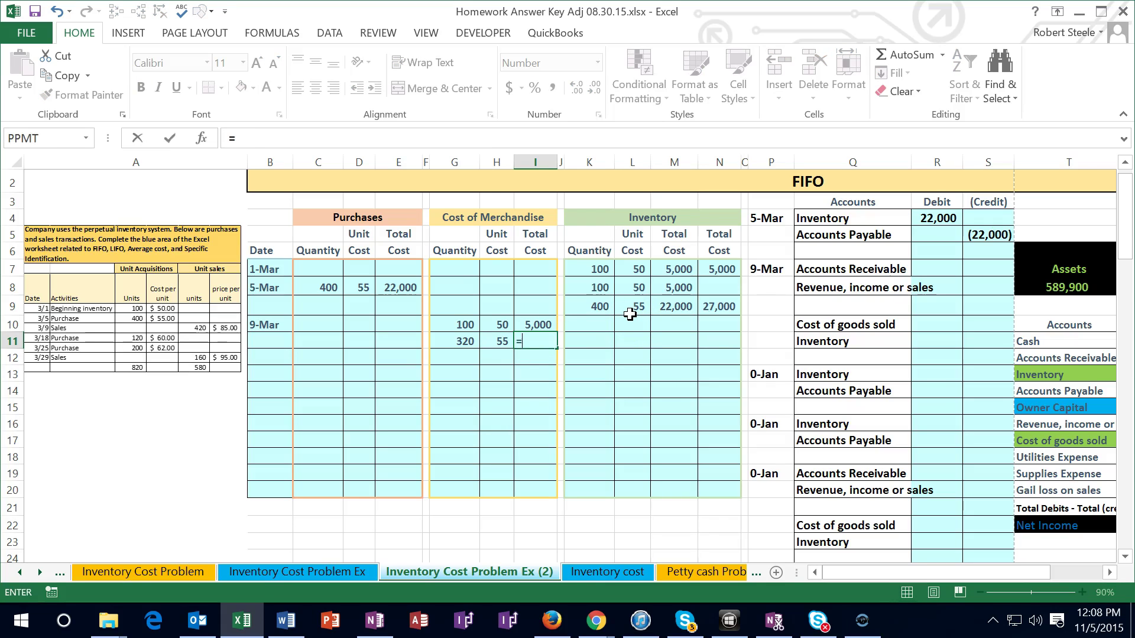
{"action": "key", "text": "Left"}
{"action": "key", "text": "Left"}
{"action": "type", "text": "*"}
{"action": "key", "text": "Left"}
{"action": "key", "text": "Return"}
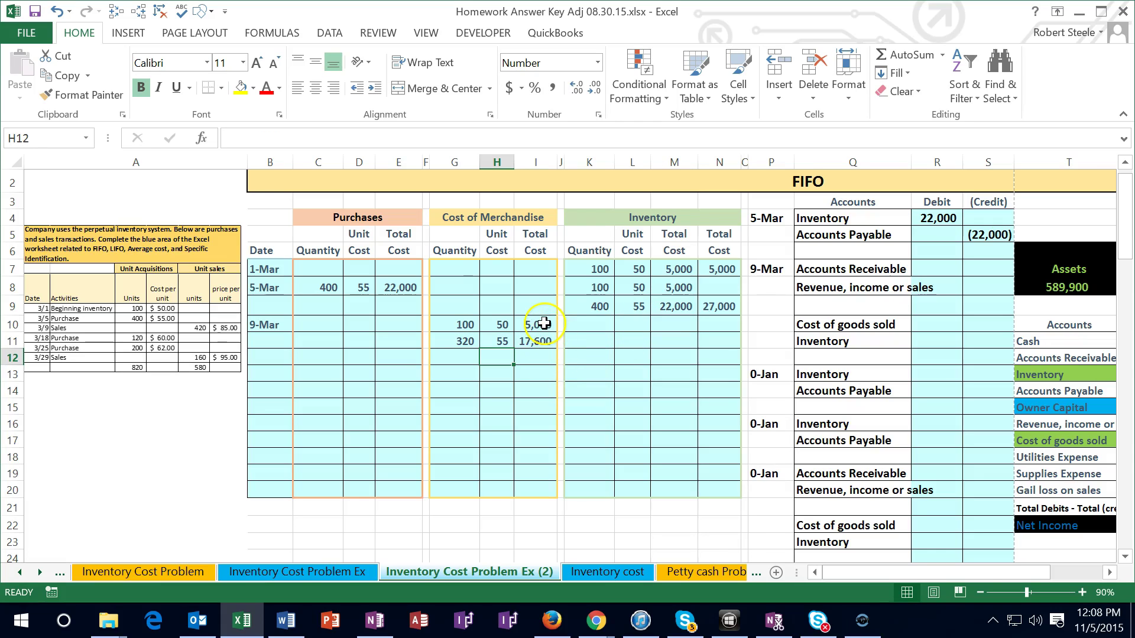
{"action": "left_click_drag", "start_coordinate": [543, 323], "coordinate": [536, 342]}
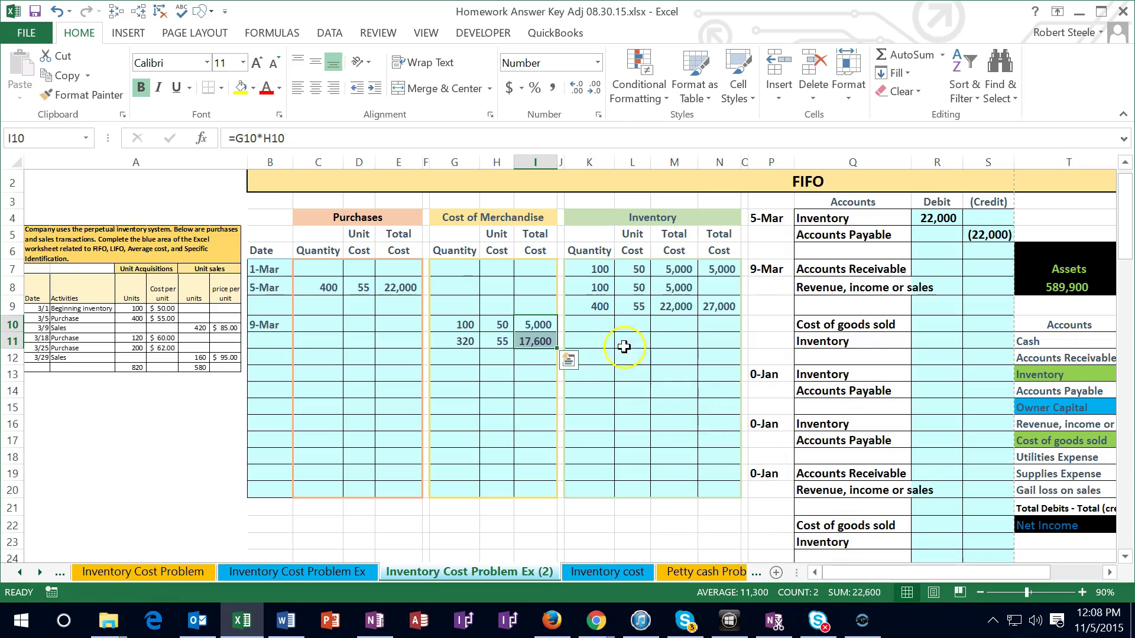
Enter the row-10 layer as 0 remaining units (K8 minus G10) at unit cost 50
{"action": "left_click", "coordinate": [596, 326]}
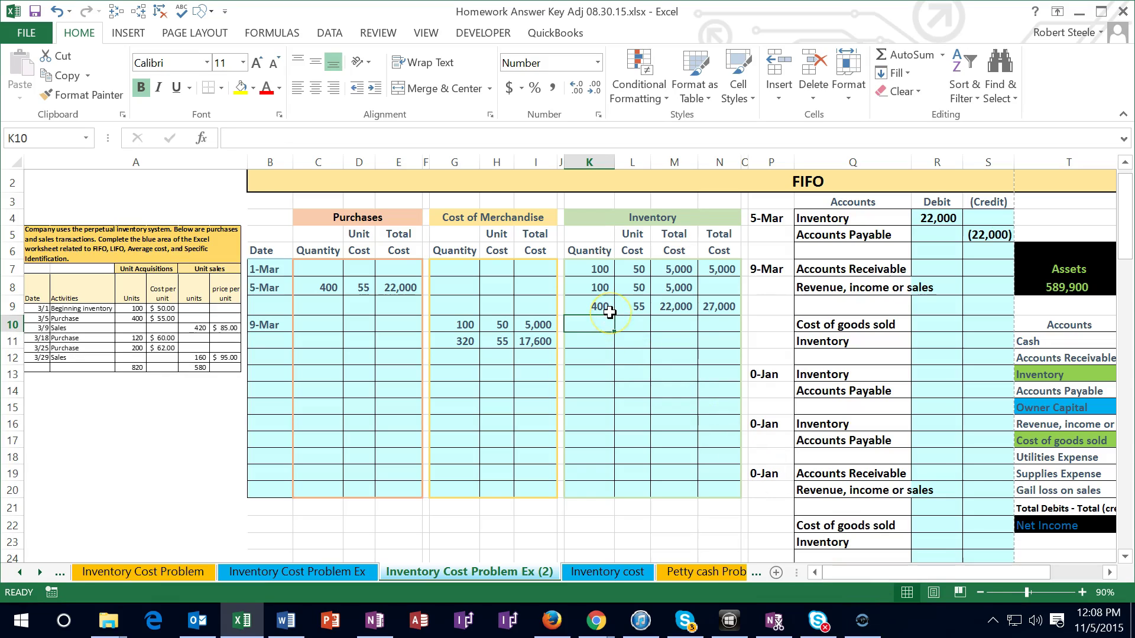
{"action": "type", "text": "="}
{"action": "left_click", "coordinate": [583, 286]}
{"action": "type", "text": "-"}
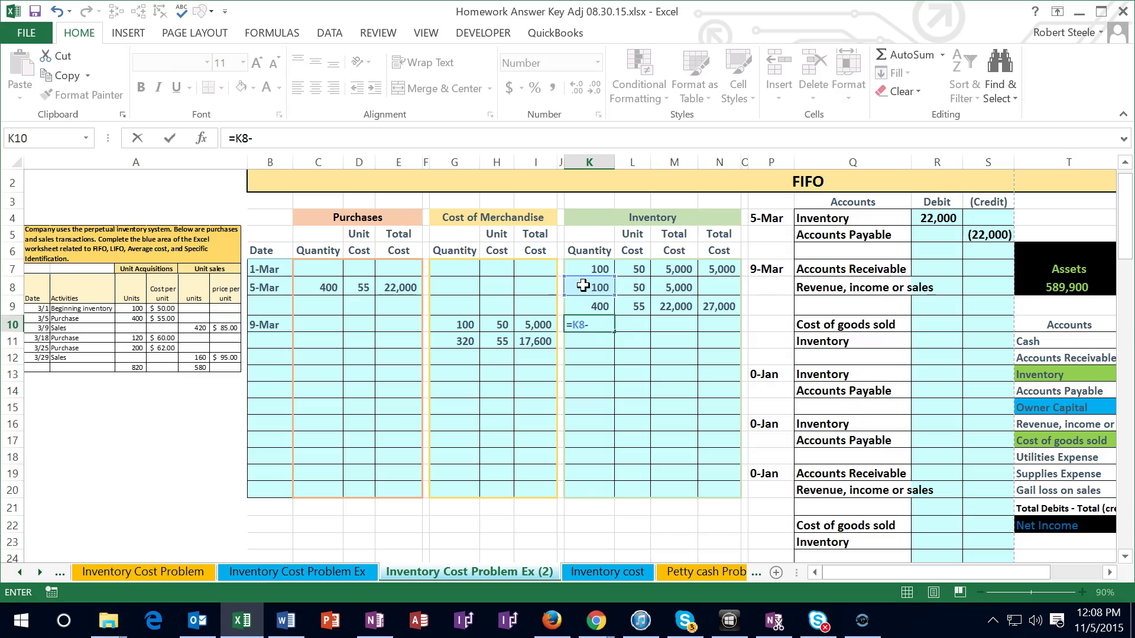
{"action": "left_click", "coordinate": [457, 324]}
{"action": "key", "text": "Tab"}
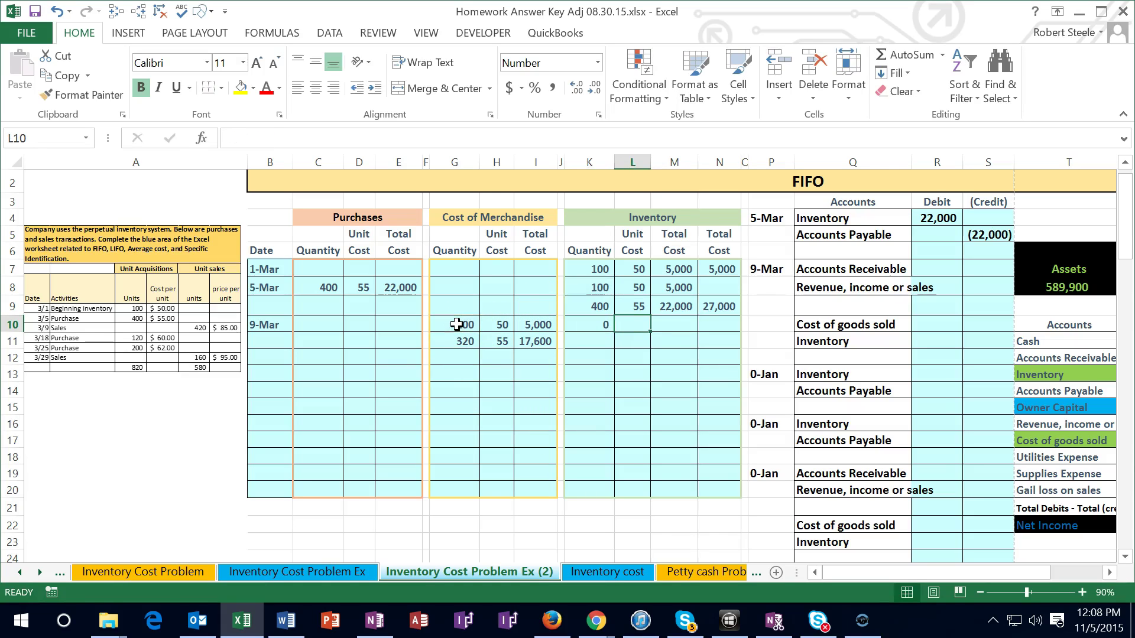
{"action": "type", "text": "="}
{"action": "key", "text": "Up"}
{"action": "key", "text": "Up"}
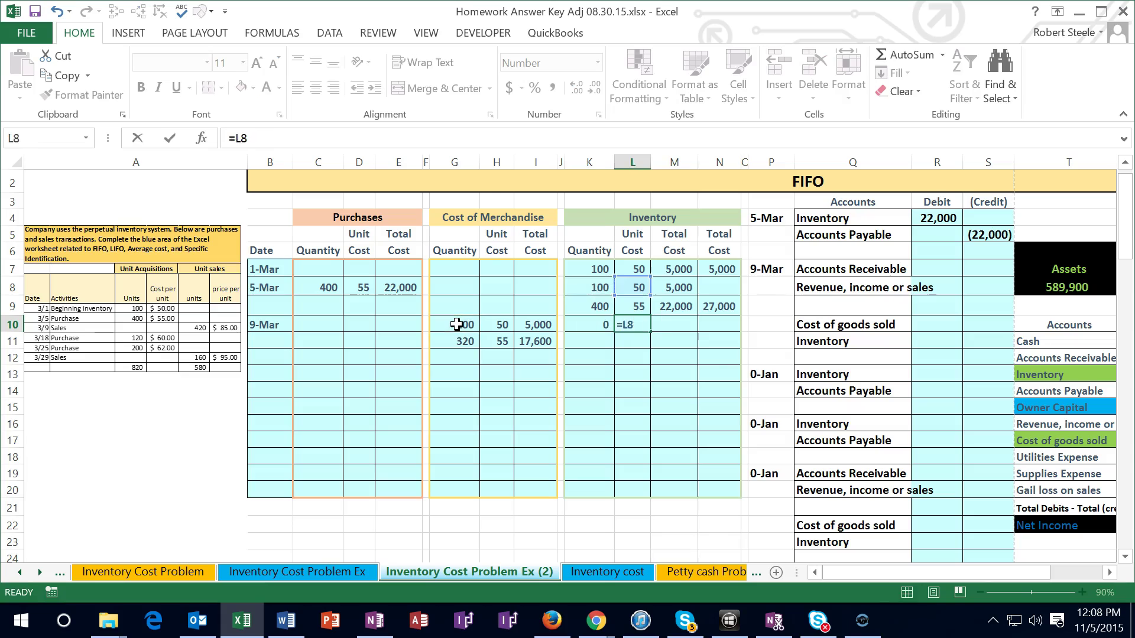
{"action": "key", "text": "Tab"}
Compute the row-10 layer cost with =K10*L10, giving 0
{"action": "type", "text": "="}
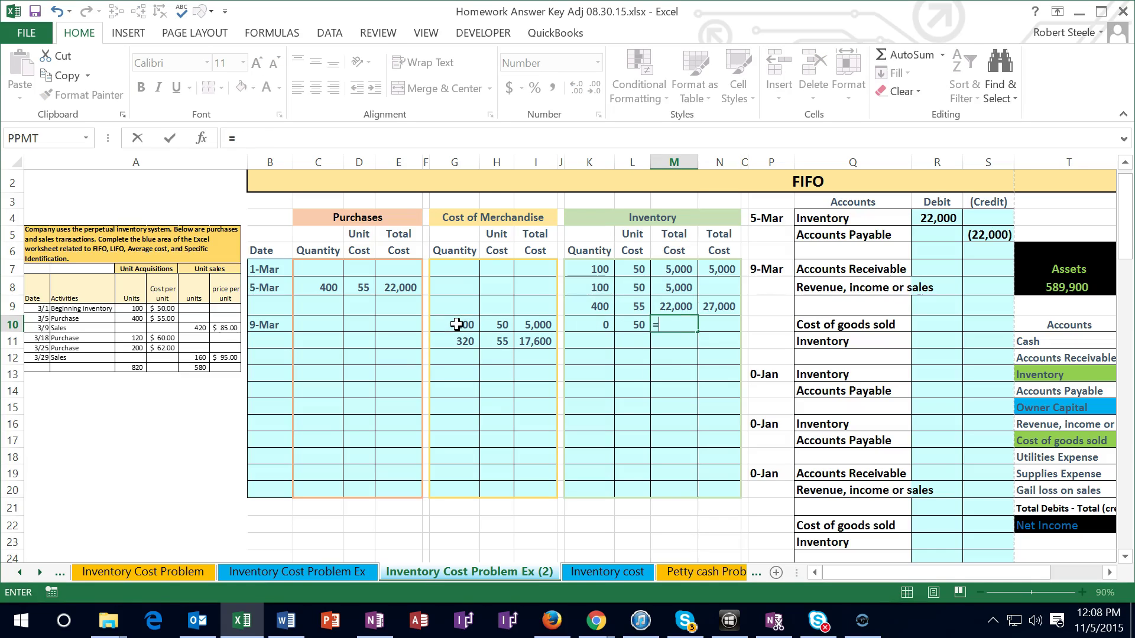
{"action": "left_click", "coordinate": [593, 327]}
{"action": "type", "text": "*"}
{"action": "key", "text": "Left"}
{"action": "key", "text": "Return"}
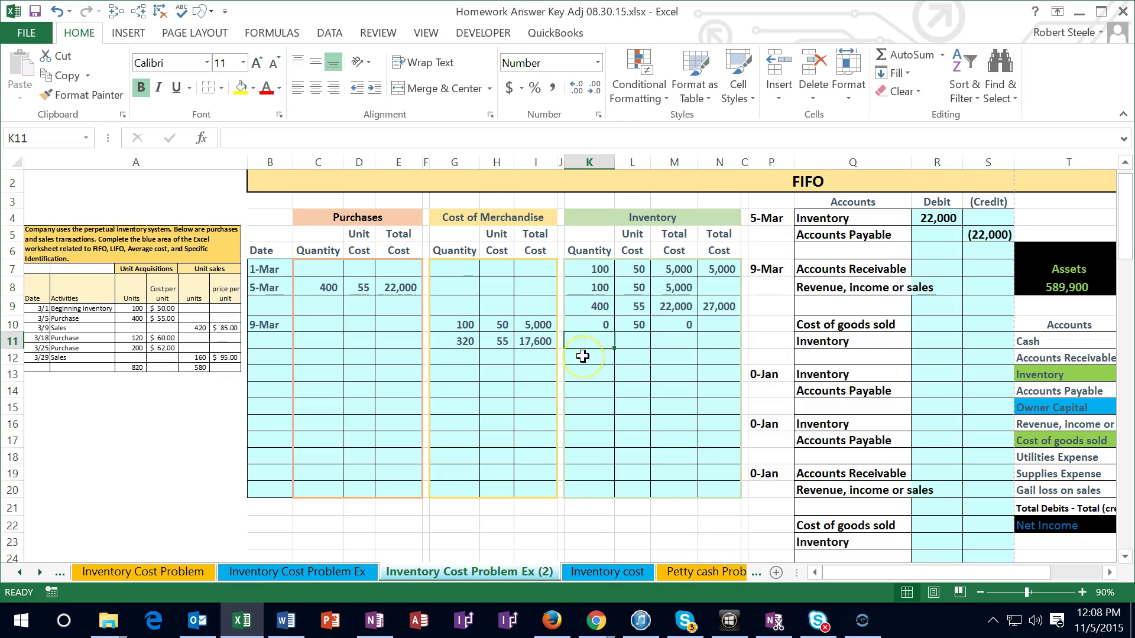
Enter the row-11 layer as 80 remaining units (K9 minus G11) at unit cost 55
{"action": "type", "text": "="}
{"action": "left_click", "coordinate": [588, 306]}
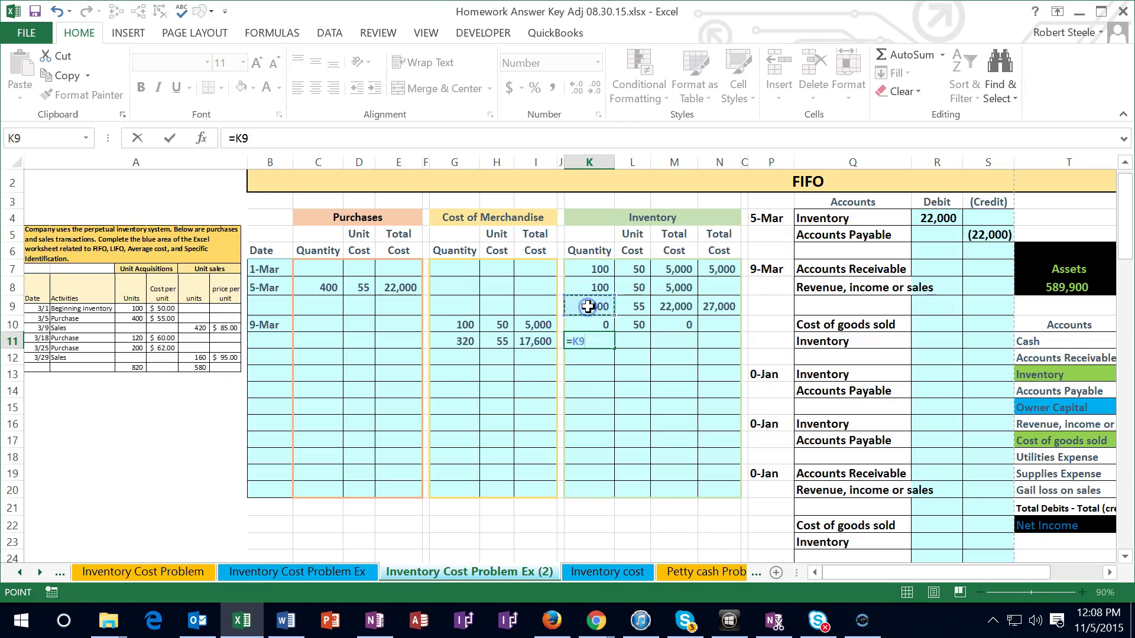
{"action": "type", "text": "-"}
{"action": "left_click", "coordinate": [457, 342]}
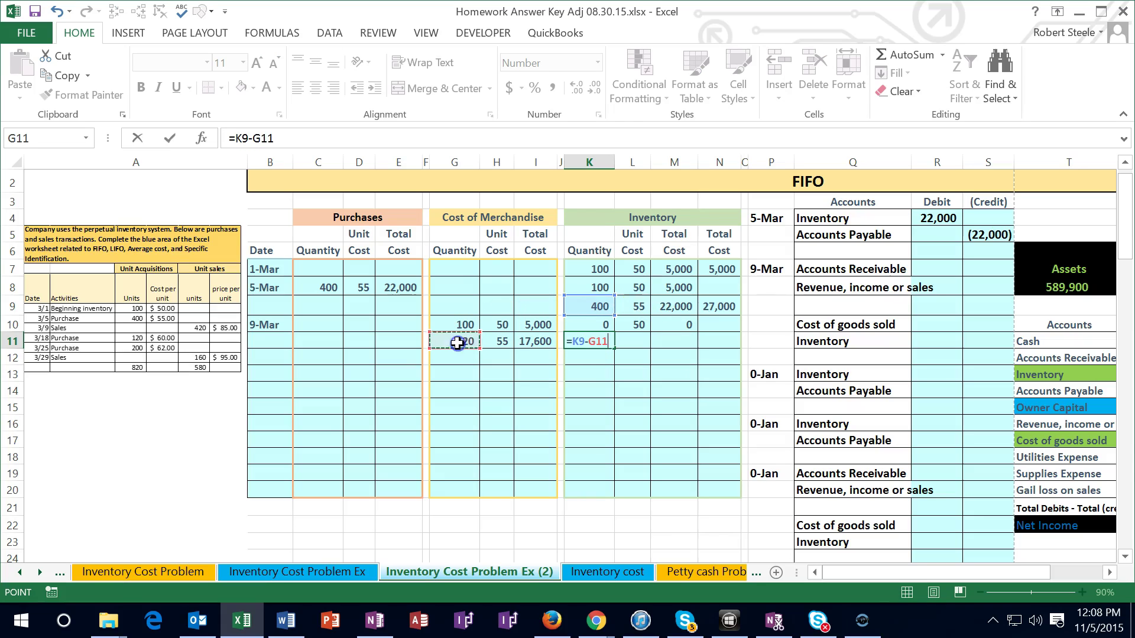
{"action": "key", "text": "Tab"}
{"action": "left_click", "coordinate": [631, 345]}
{"action": "type", "text": "="}
{"action": "key", "text": "Up"}
{"action": "key", "text": "Up"}
{"action": "key", "text": "Tab"}
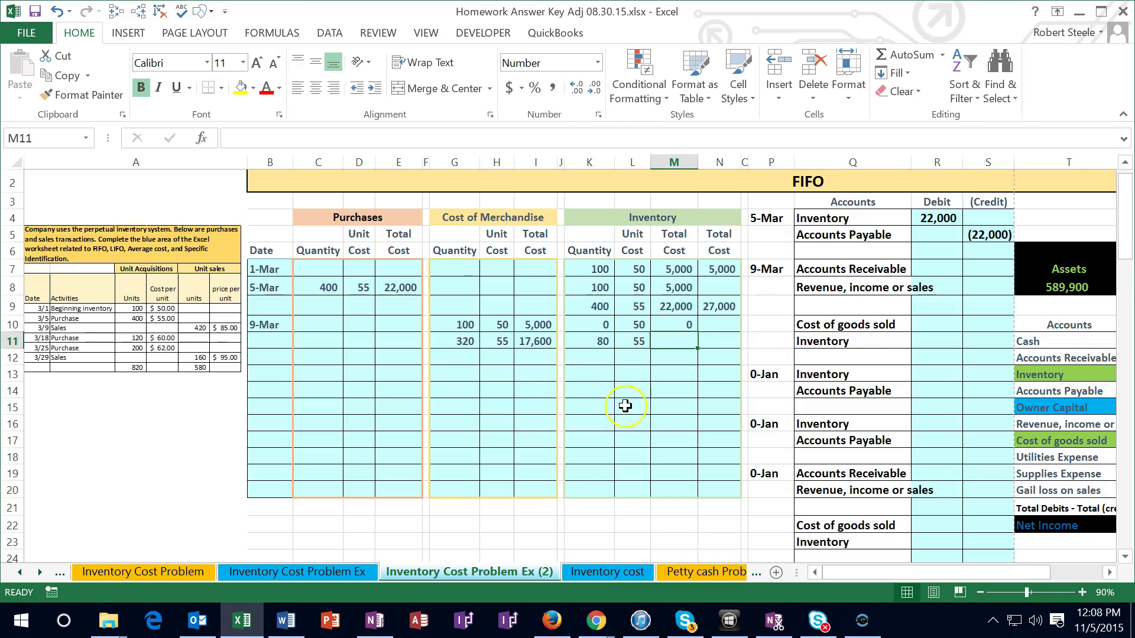
Compute the row-11 layer cost with =K11*L11, giving 4,400
{"action": "type", "text": "="}
{"action": "key", "text": "Left"}
{"action": "key", "text": "Left"}
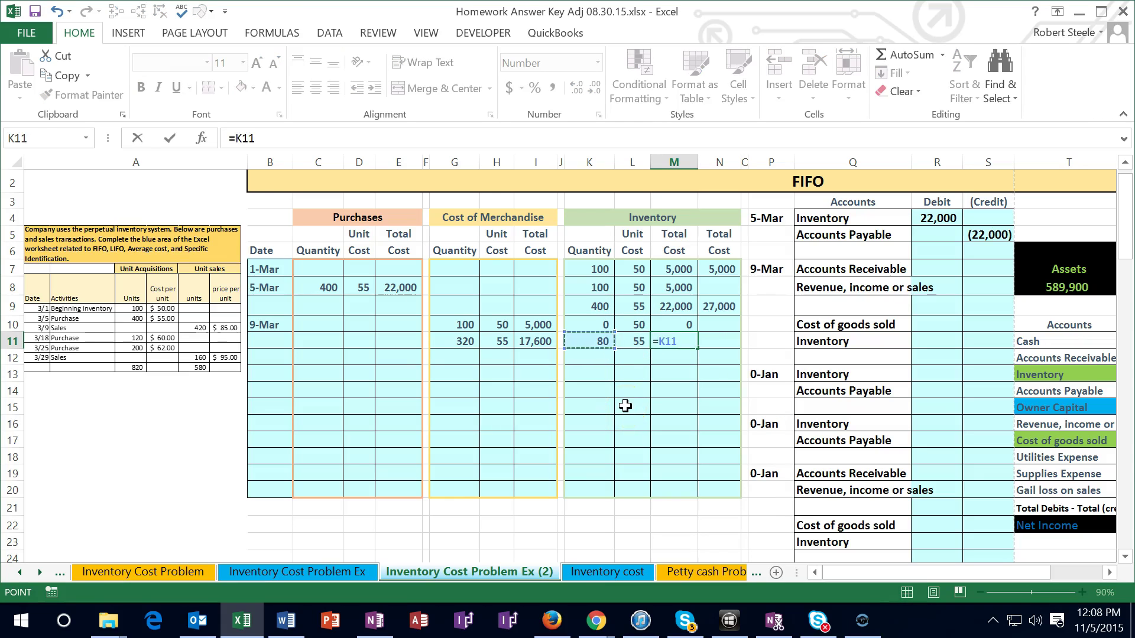
{"action": "type", "text": "*"}
{"action": "key", "text": "Left"}
{"action": "key", "text": "Tab"}
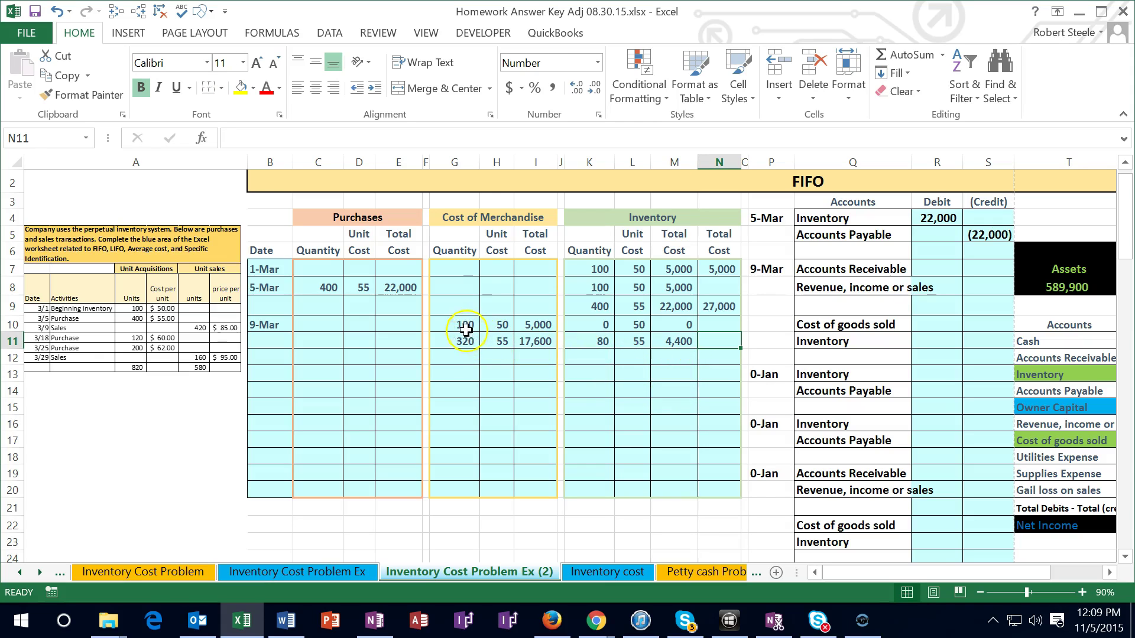
Total the remaining inventory in N11 with =SUM(M10:M11), giving 4,400
{"action": "left_click_drag", "start_coordinate": [465, 324], "coordinate": [464, 340]}
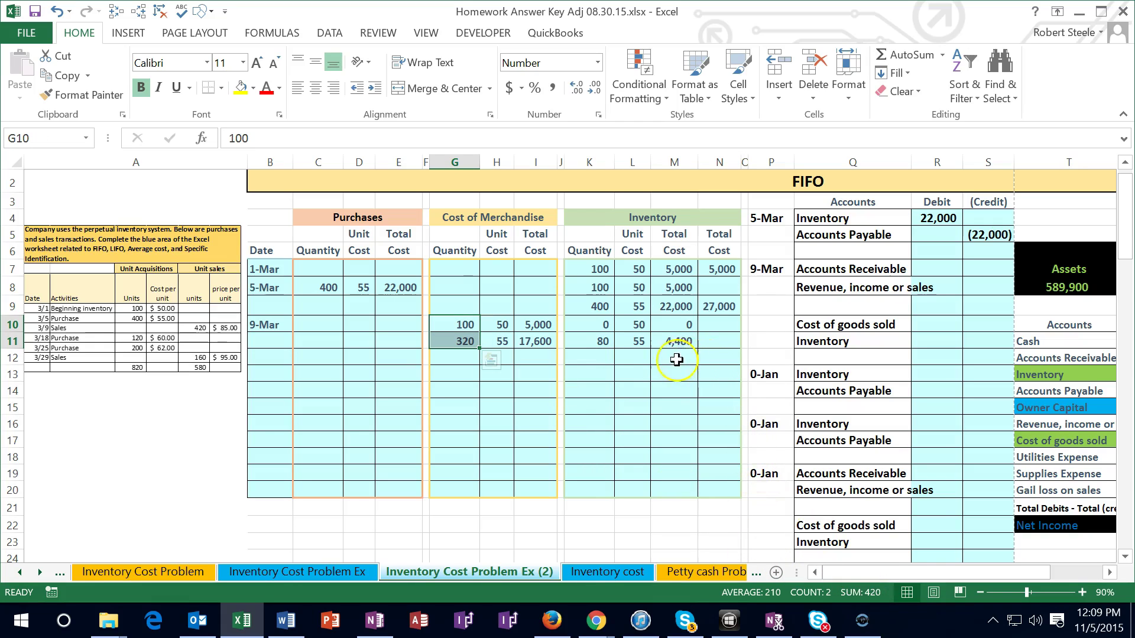
{"action": "left_click", "coordinate": [662, 341]}
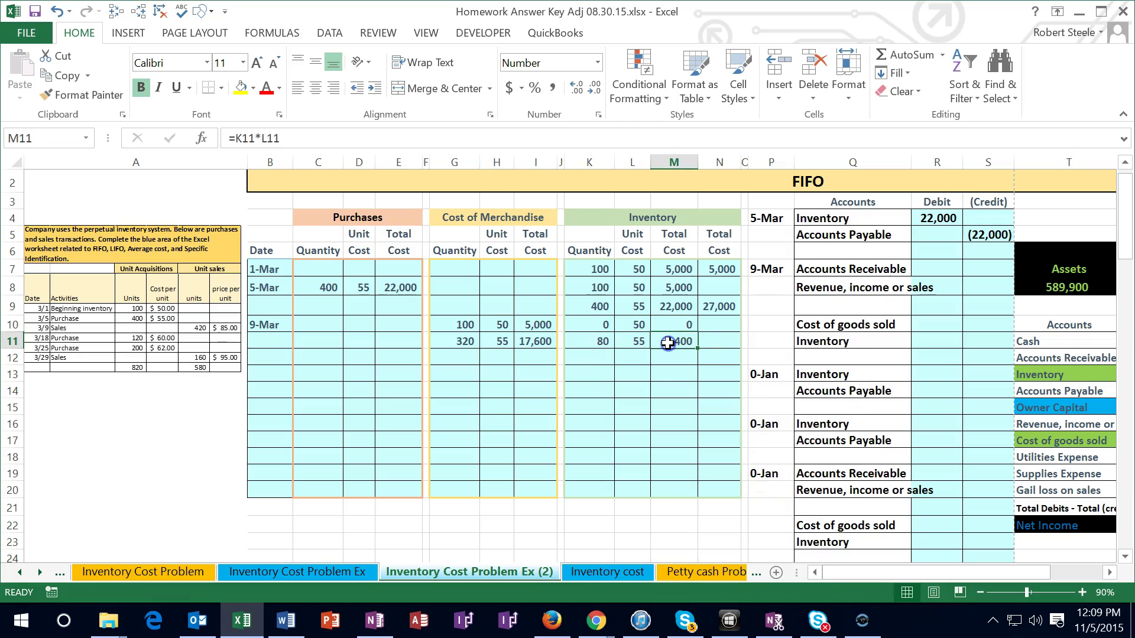
{"action": "left_click", "coordinate": [714, 345]}
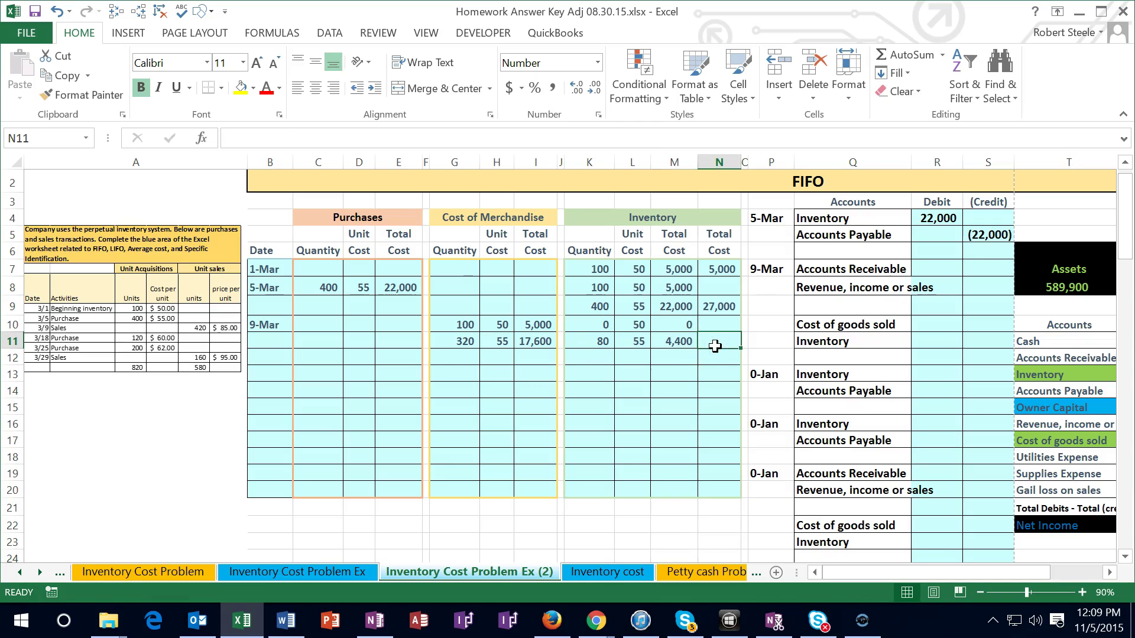
{"action": "type", "text": "=sum("}
{"action": "key", "text": "Left"}
{"action": "key", "text": "shift+Up"}
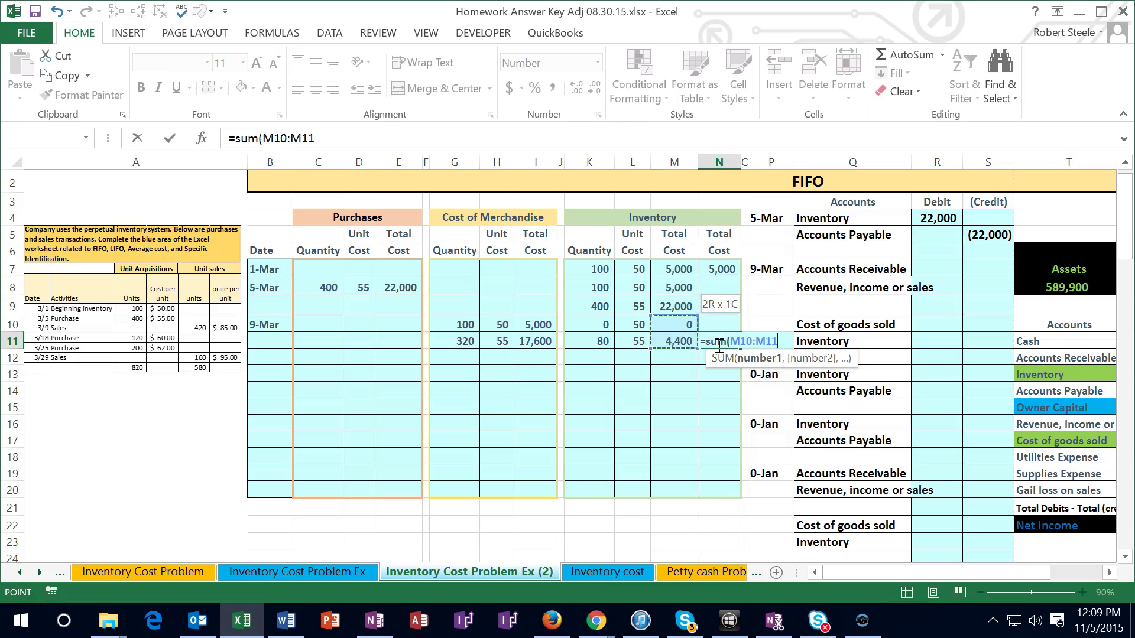
{"action": "key", "text": "Return"}
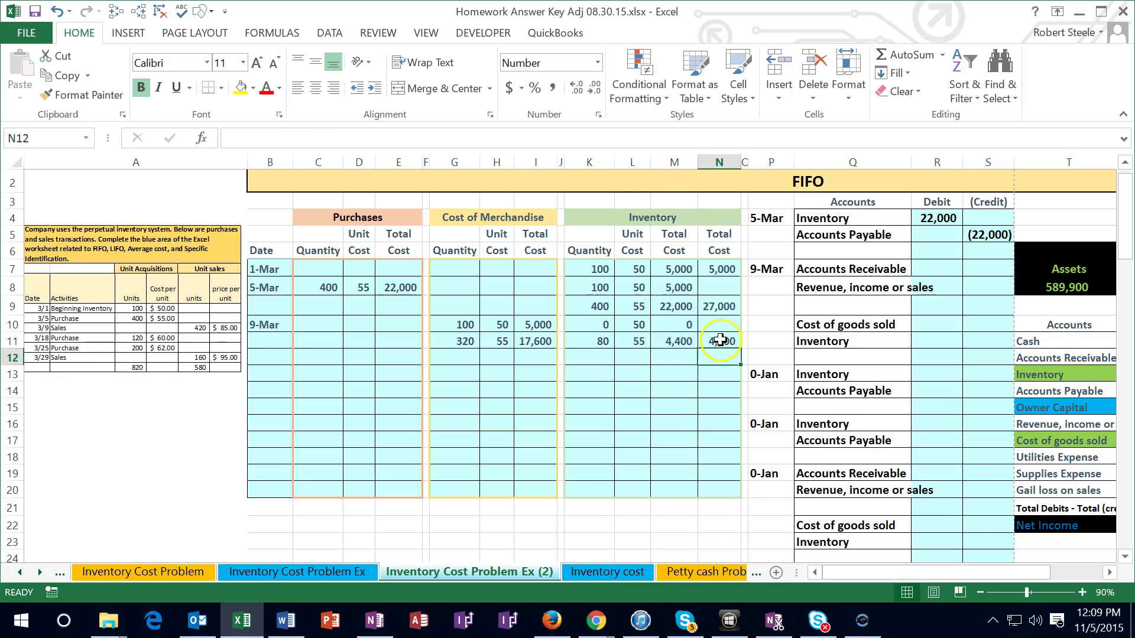
{"action": "left_click", "coordinate": [729, 359]}
Debit Accounts Receivable =420*85 (35,700) in R7 and credit revenue =-R7 in S8
{"action": "key", "text": "Right"}
{"action": "key", "text": "Right"}
{"action": "key", "text": "Right"}
{"action": "key", "text": "Right"}
{"action": "key", "text": "Right"}
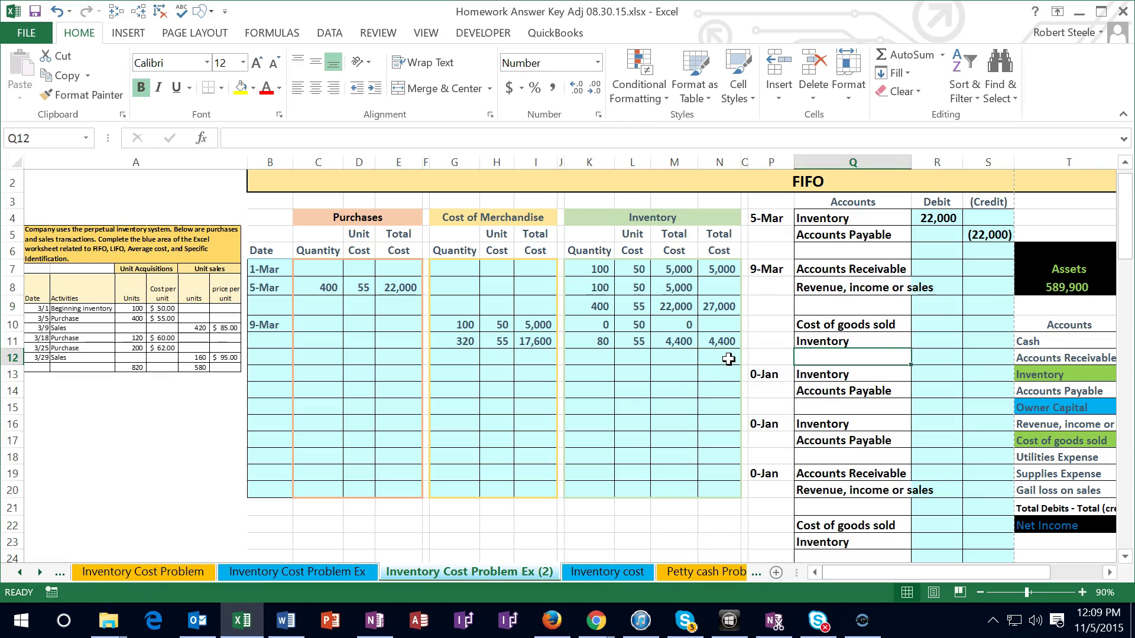
{"action": "key", "text": "Up"}
{"action": "key", "text": "Up"}
{"action": "key", "text": "Up"}
{"action": "key", "text": "Up"}
{"action": "key", "text": "Up"}
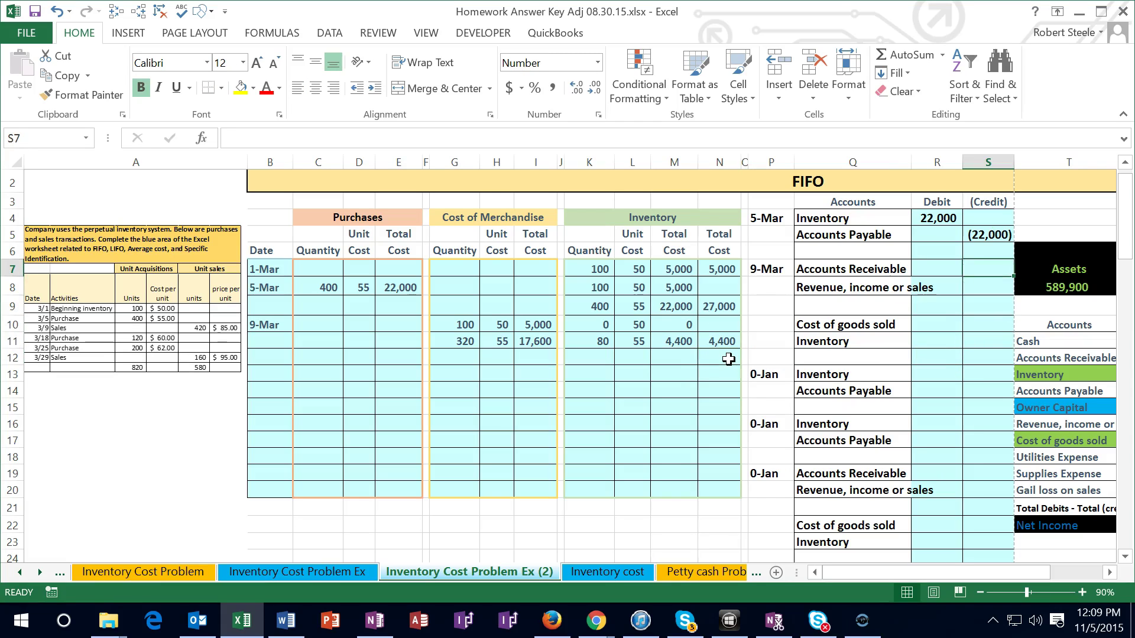
{"action": "key", "text": "Left"}
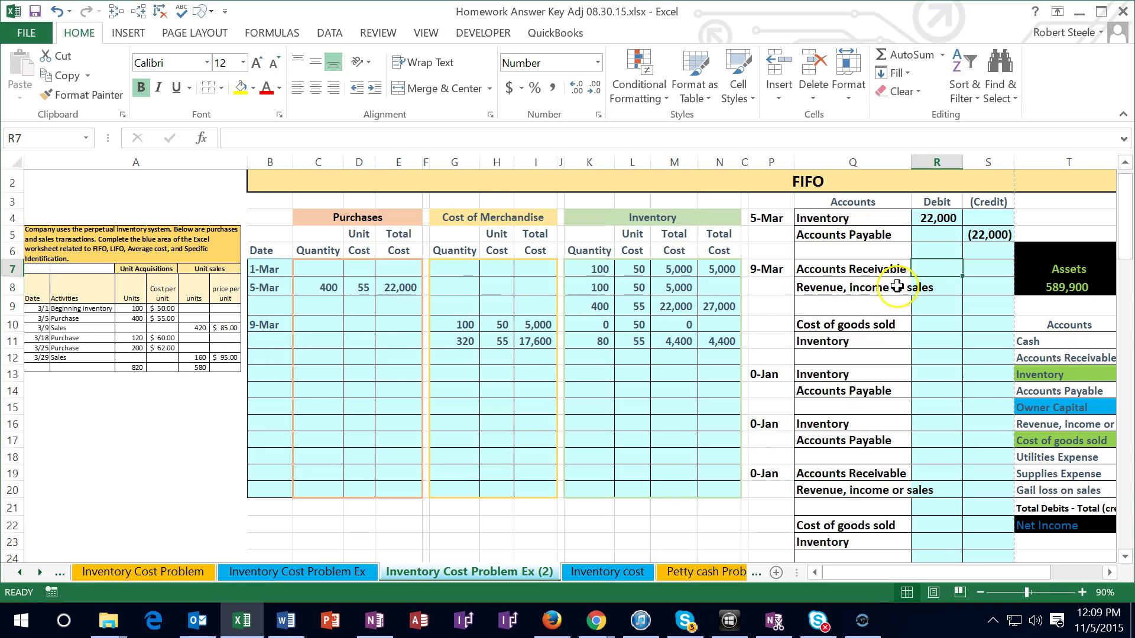
{"action": "type", "text": "="}
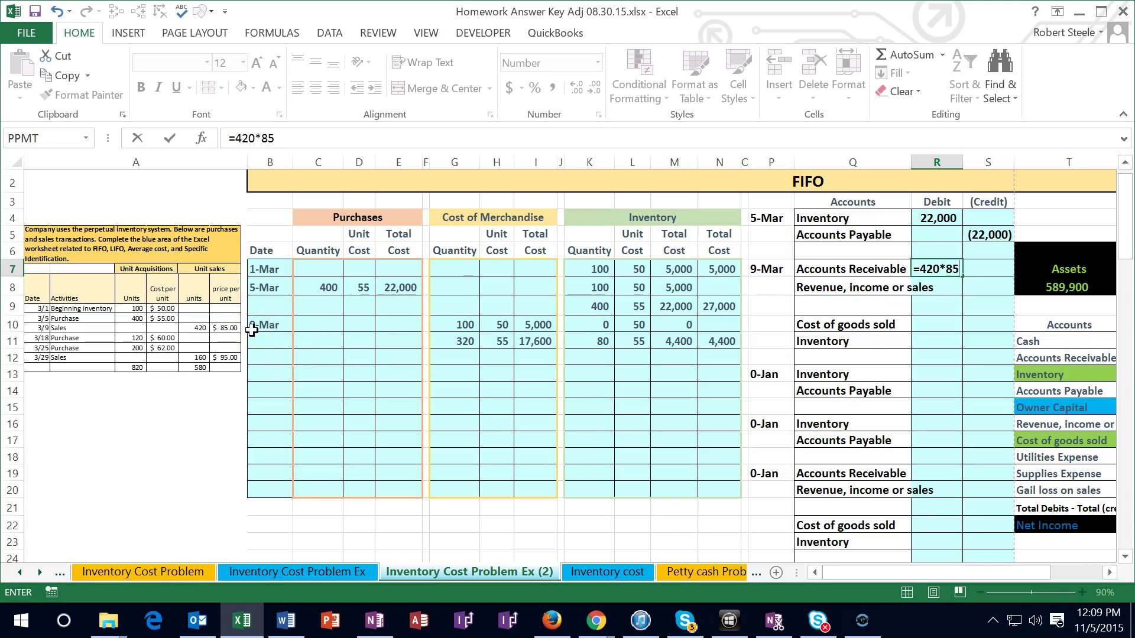
{"action": "type", "text": "420*85"}
{"action": "key", "text": "Return"}
{"action": "key", "text": "Tab"}
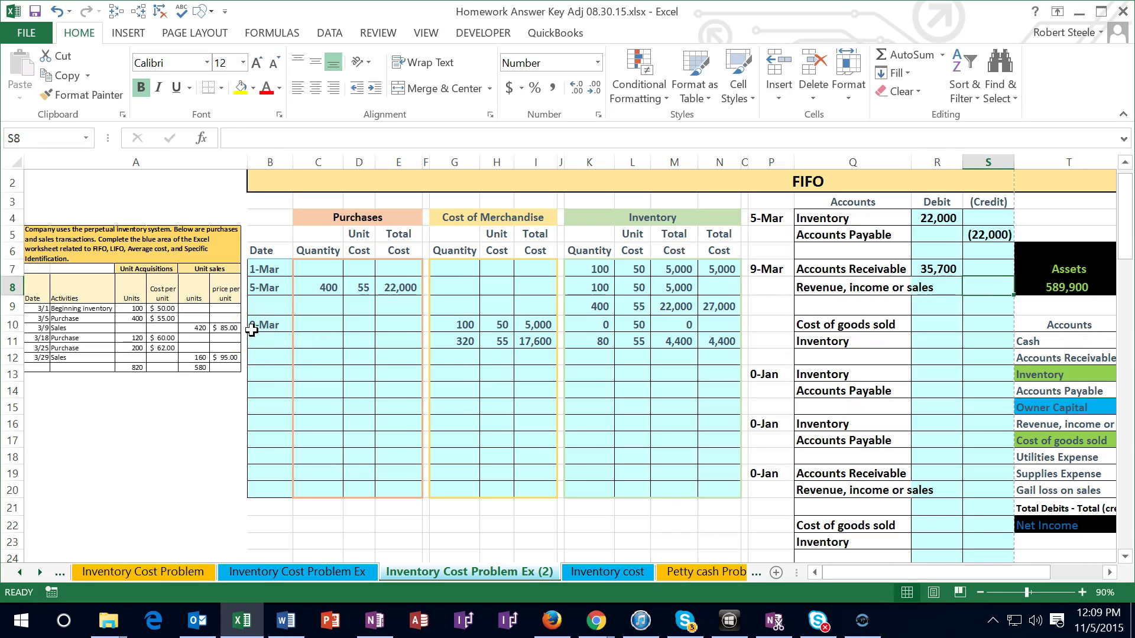
{"action": "type", "text": "=-"}
{"action": "key", "text": "Left"}
{"action": "key", "text": "Up"}
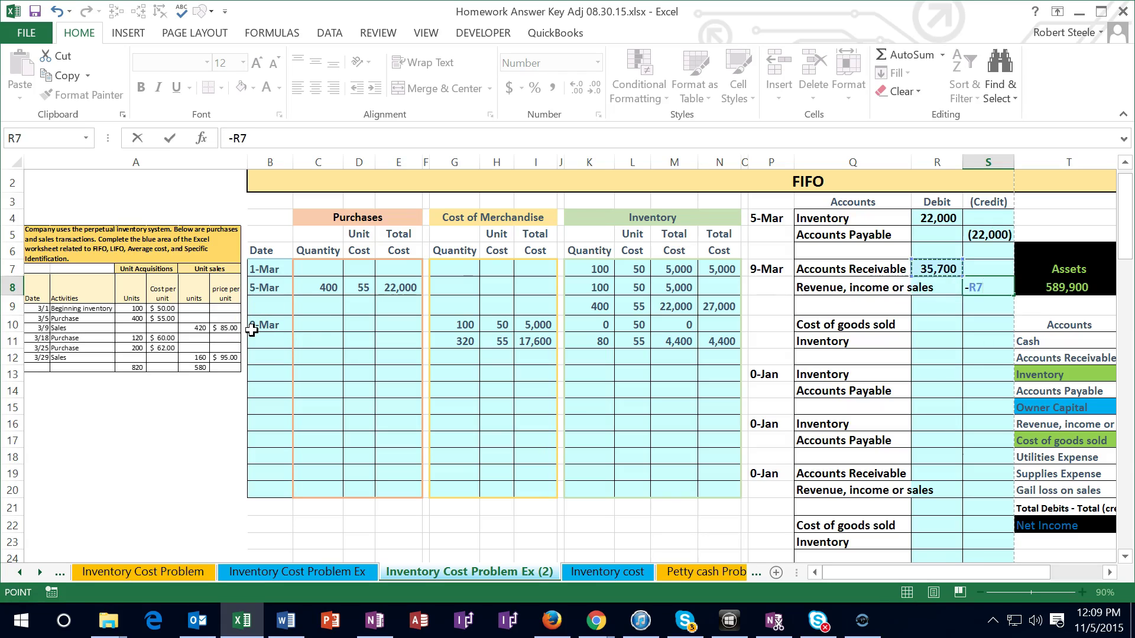
{"action": "key", "text": "Return"}
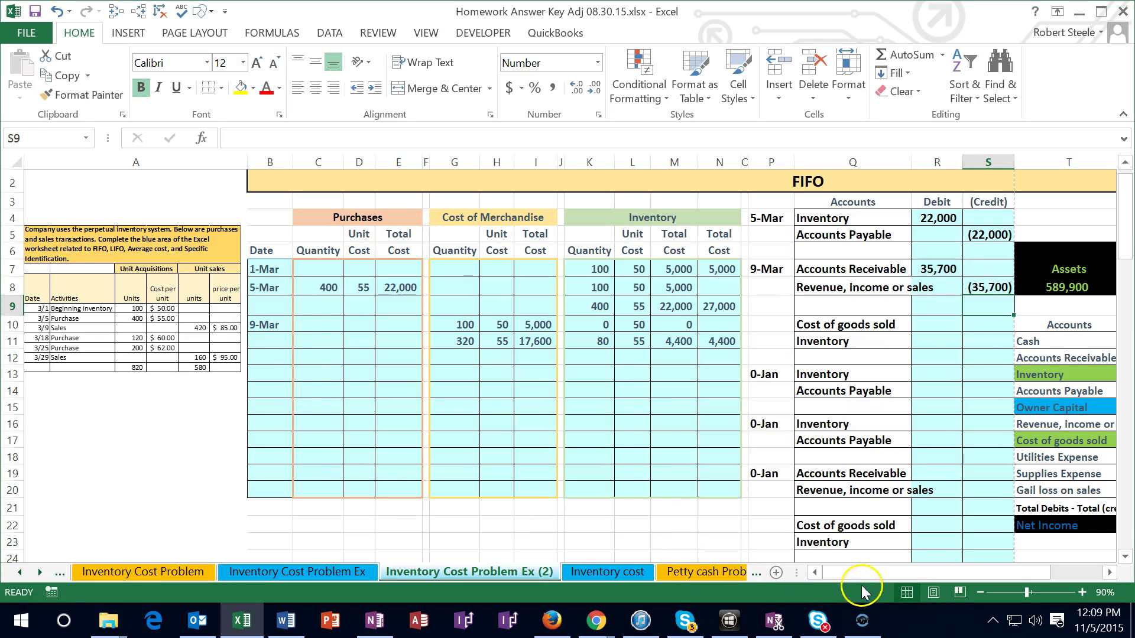
Post =R7 (35,700) to Accounts Receivable in V12 and =S8 (35,700) to revenue in V16
{"action": "left_click_drag", "start_coordinate": [858, 576], "coordinate": [909, 571]}
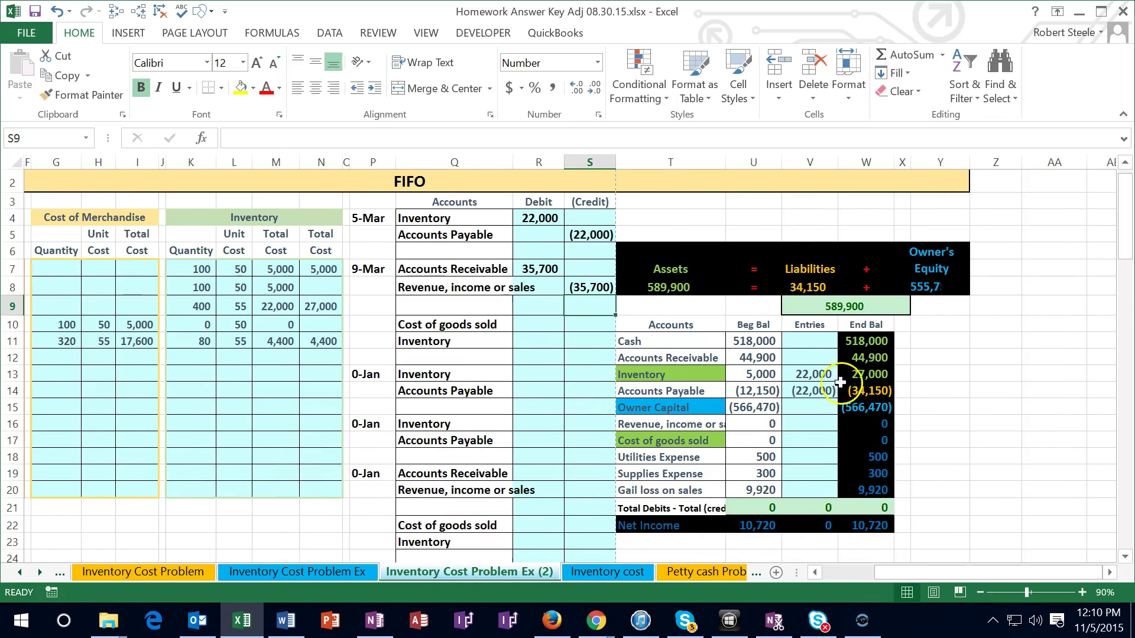
{"action": "left_click", "coordinate": [804, 358]}
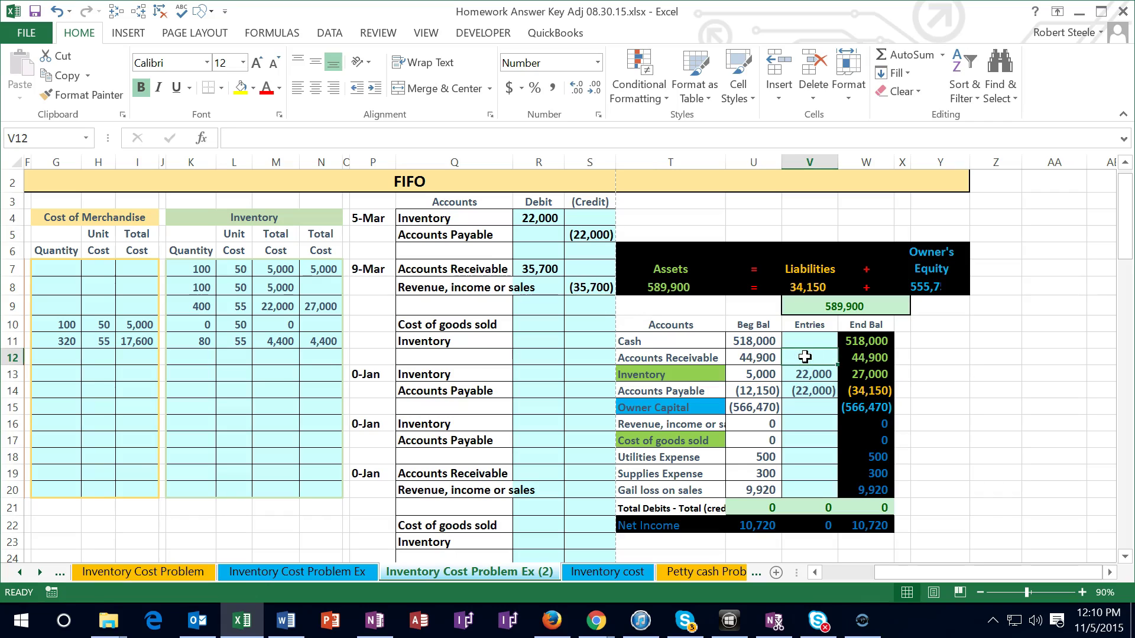
{"action": "type", "text": "="}
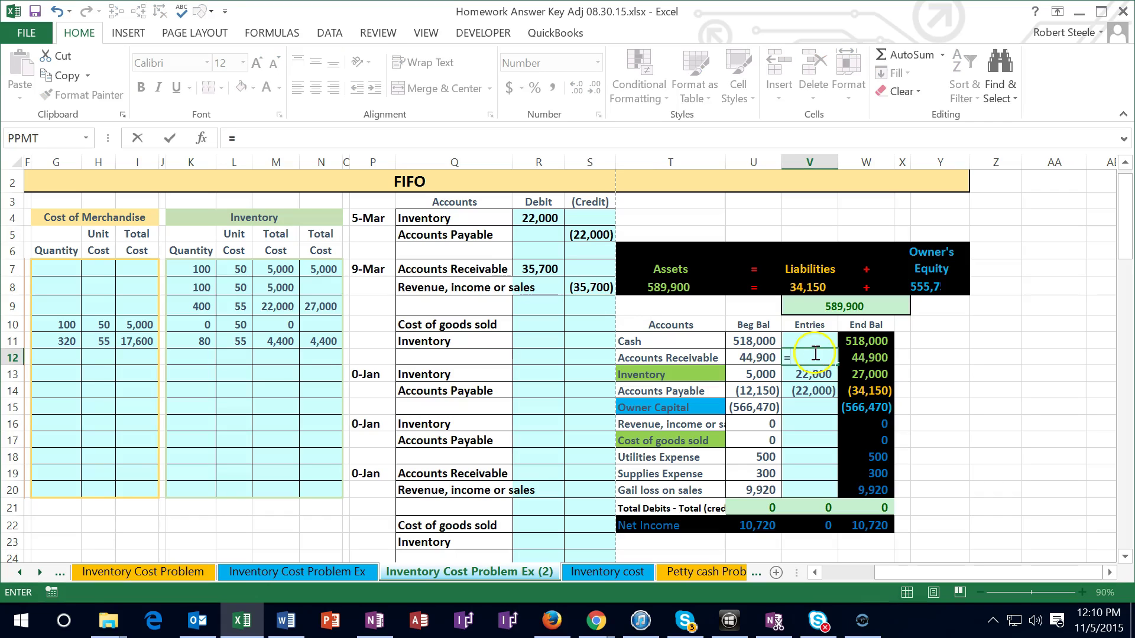
{"action": "left_click", "coordinate": [538, 267]}
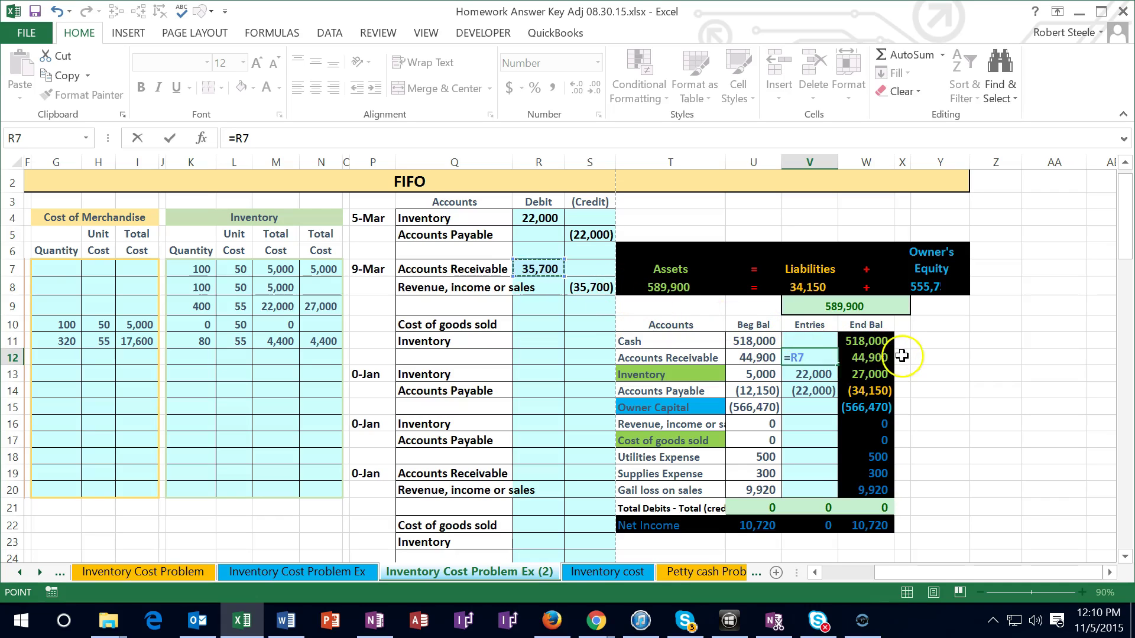
{"action": "key", "text": "Return"}
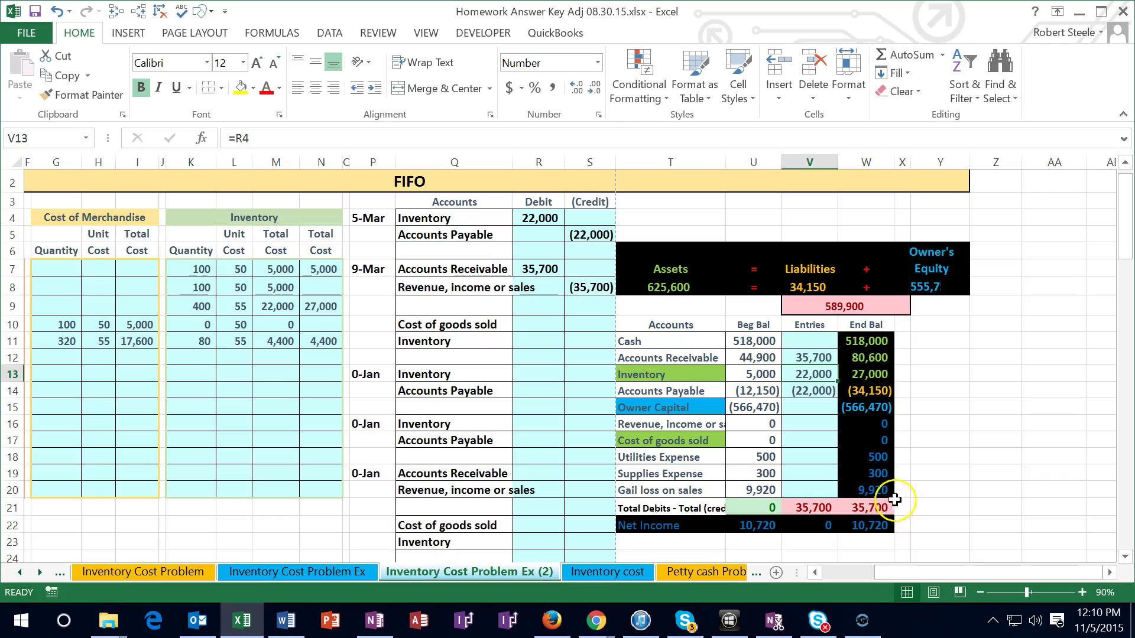
{"action": "left_click", "coordinate": [806, 425]}
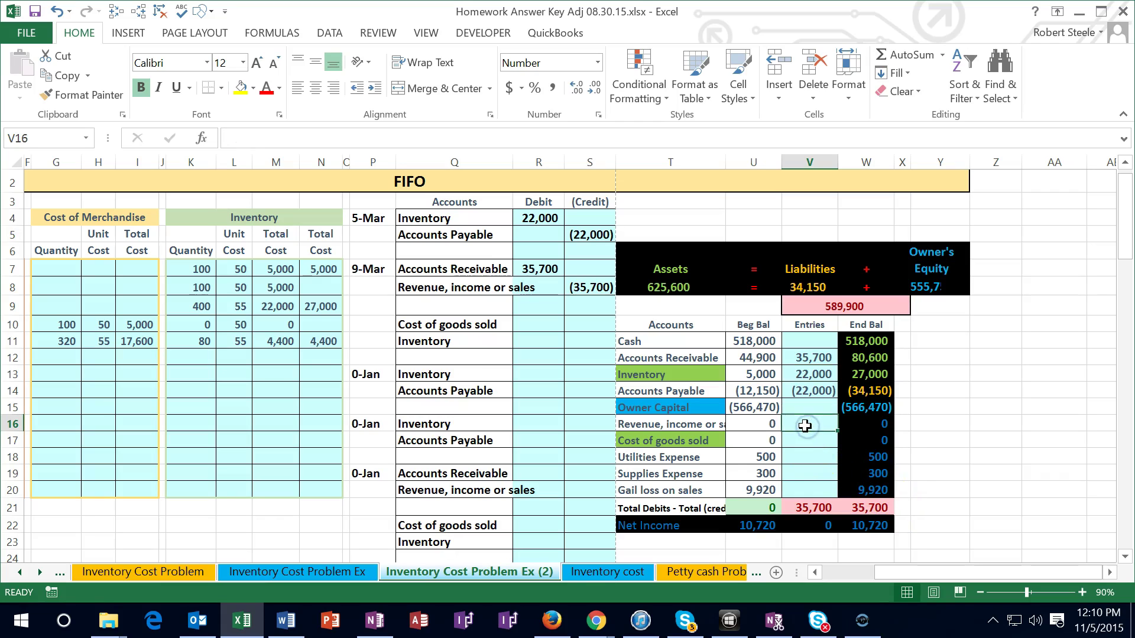
{"action": "type", "text": "="}
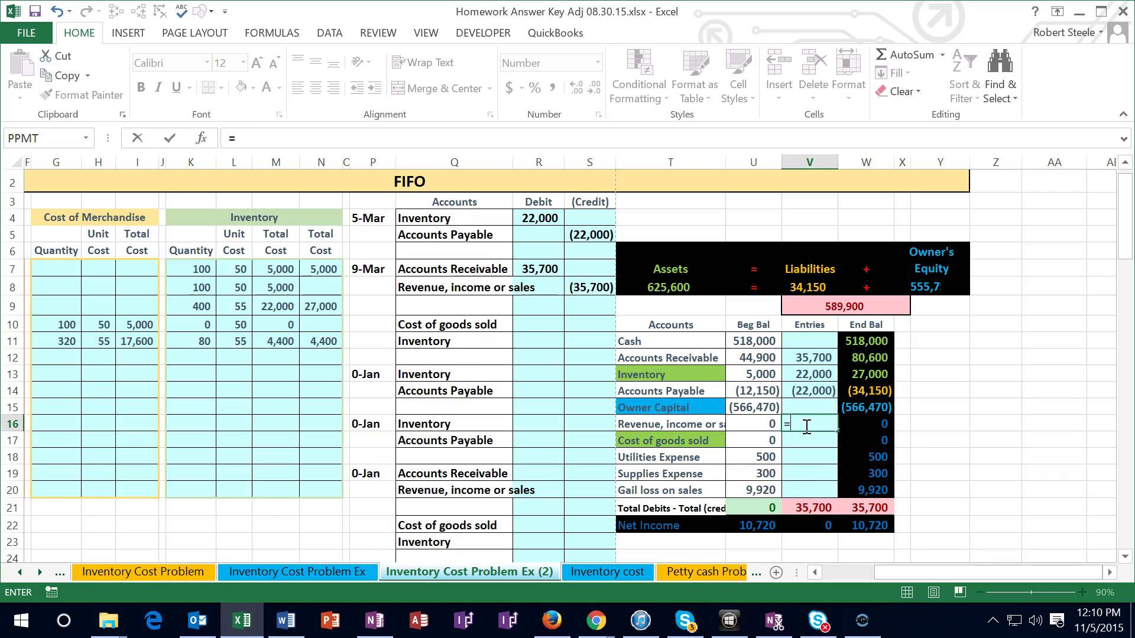
{"action": "left_click", "coordinate": [588, 287]}
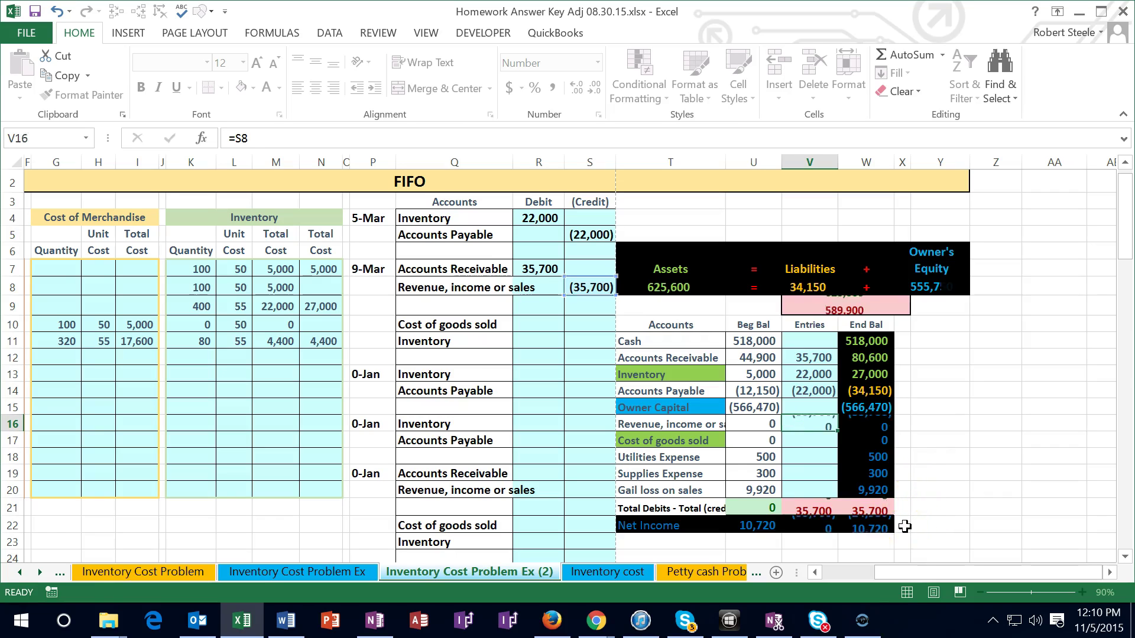
{"action": "key", "text": "Return"}
{"action": "left_click", "coordinate": [879, 425]}
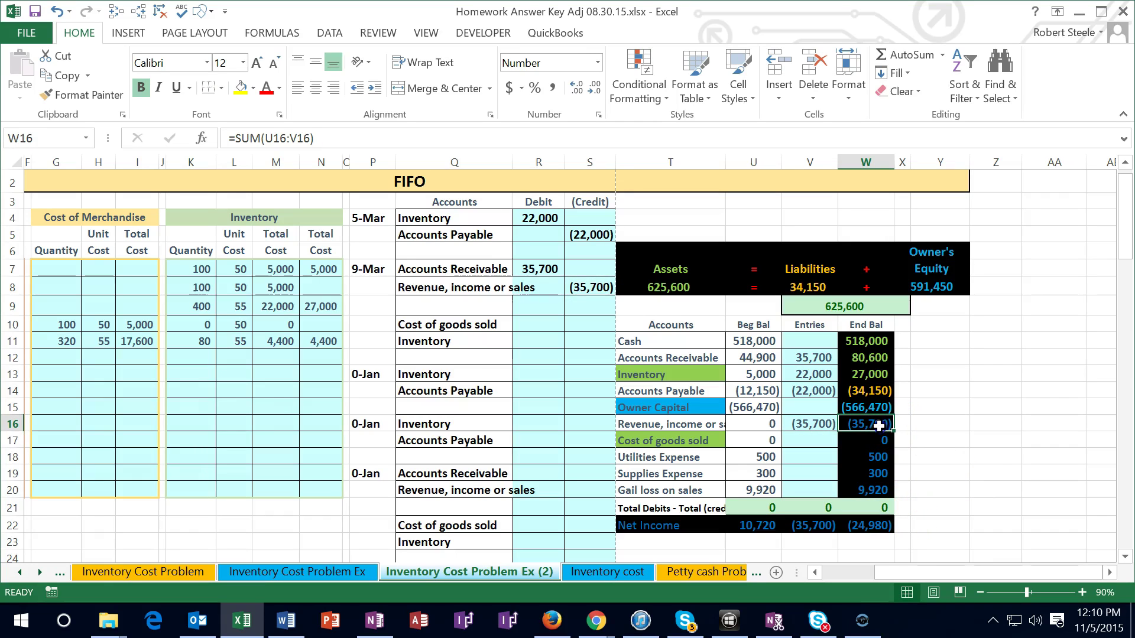